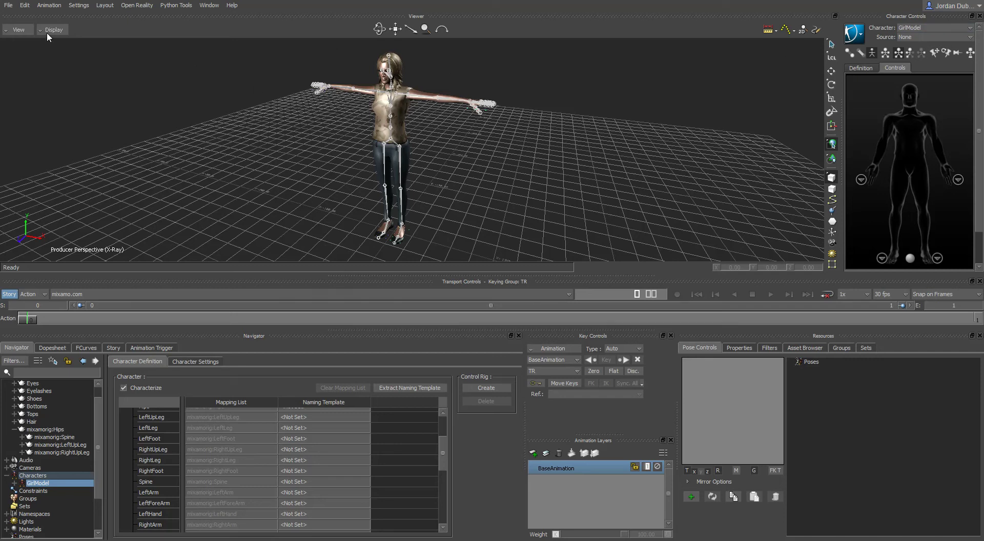
# Step: Save the scene as GirlModel_WithAnimations.fbx, keeping the default save options
pyautogui.click(8, 5)
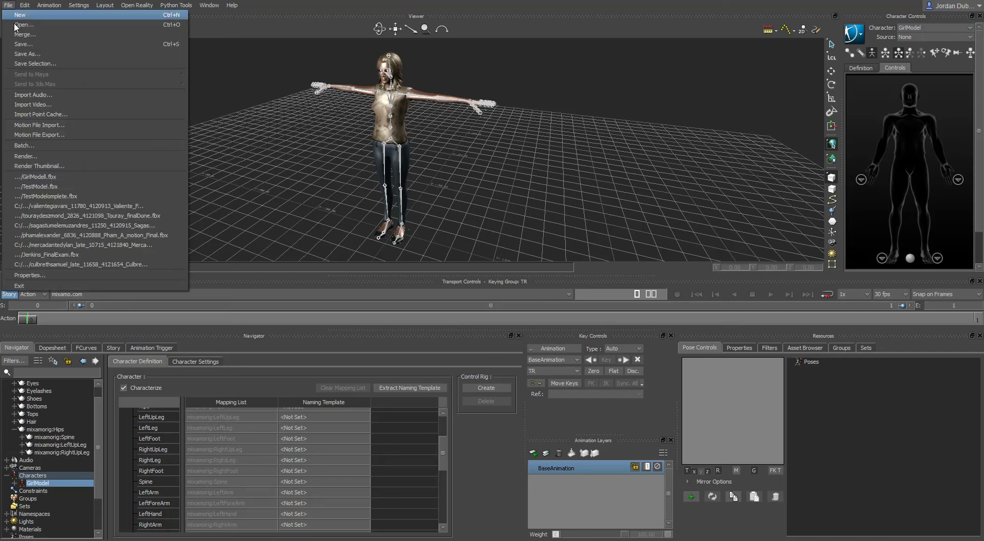
pyautogui.click(33, 55)
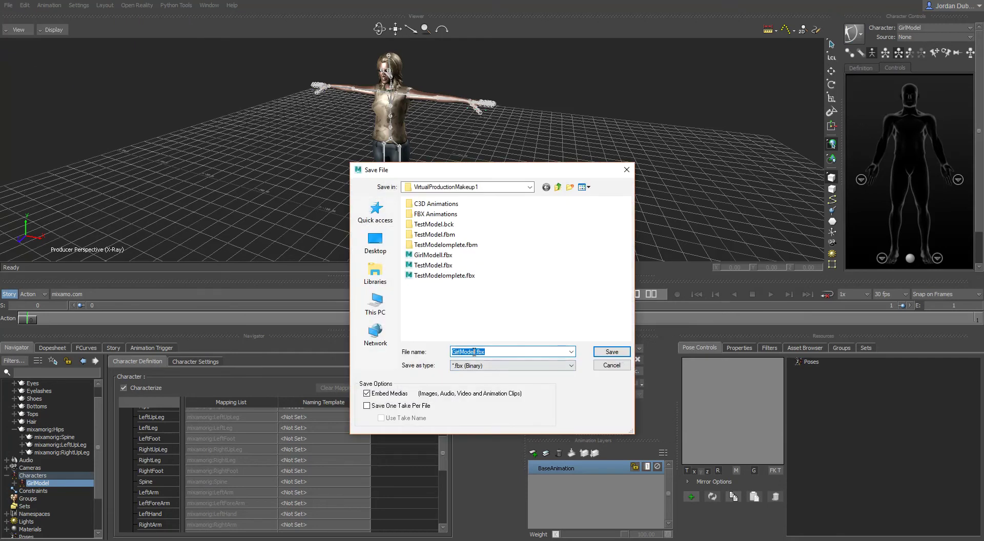
pyautogui.click(474, 352)
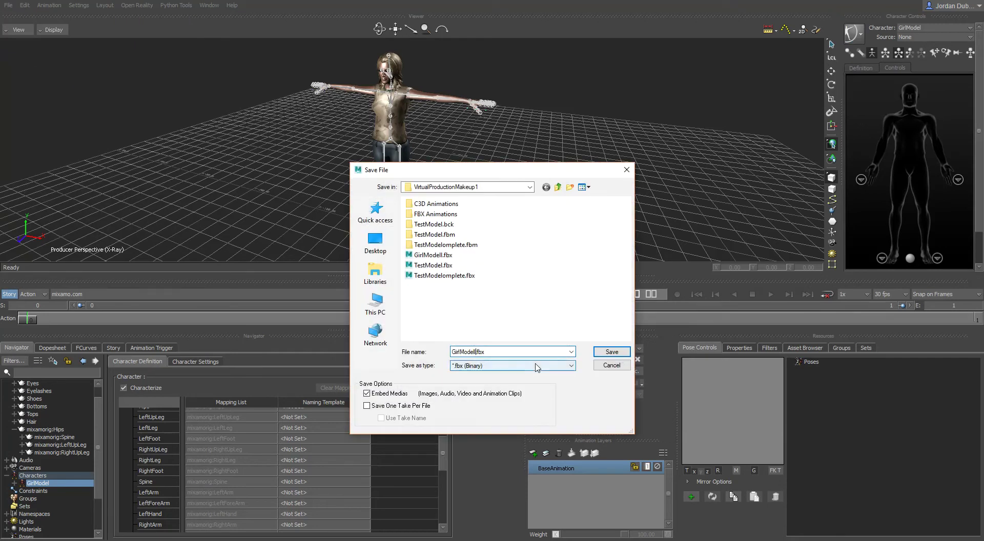
pyautogui.write('_WithAni')
pyautogui.press('BackSpace')
pyautogui.write('imations')
pyautogui.click(474, 352)
pyautogui.press('Delete')
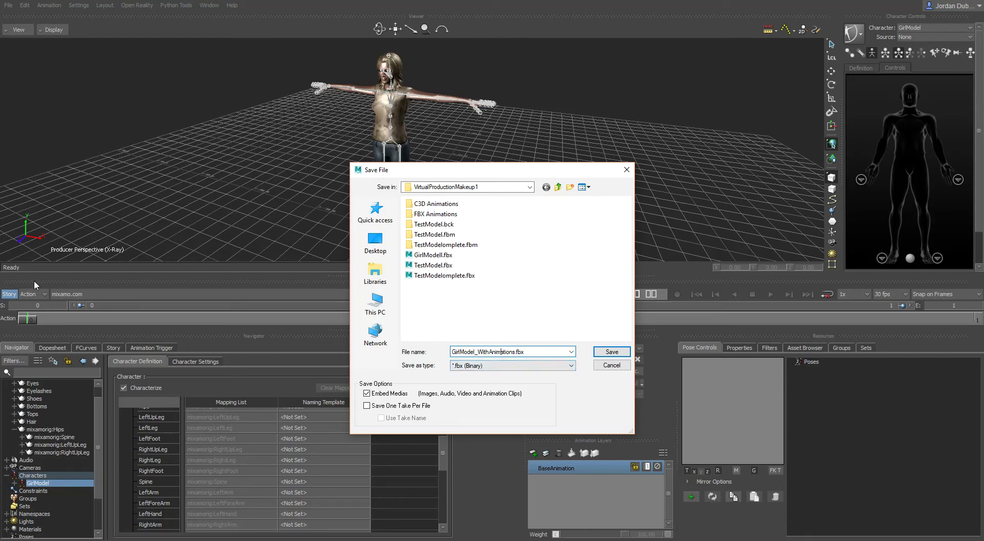
pyautogui.click(608, 352)
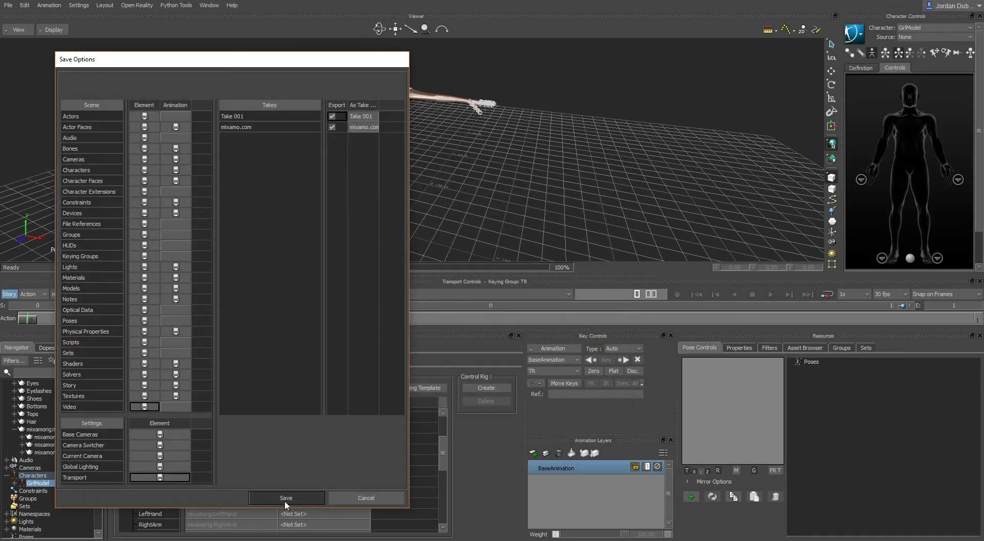
pyautogui.click(286, 498)
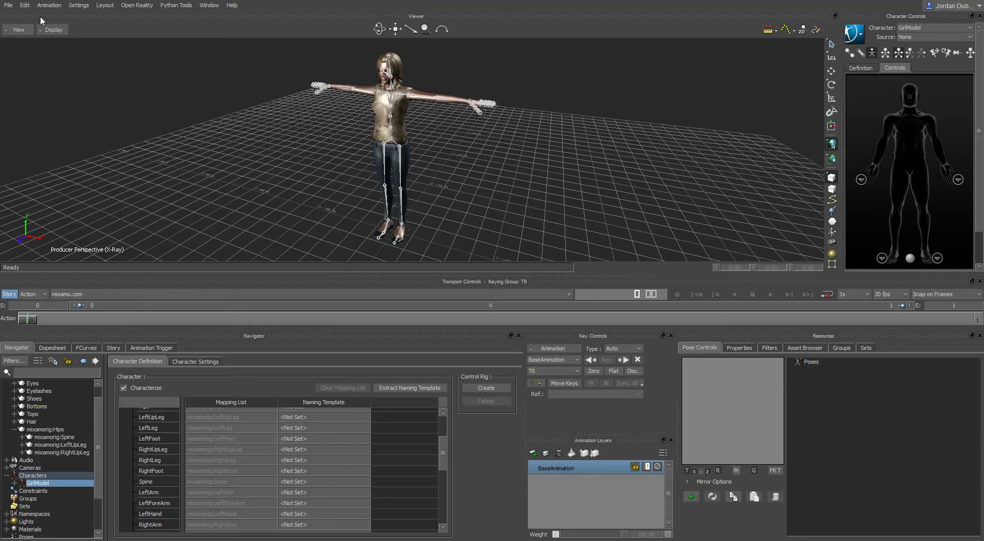
# Step: Import all seven FBX files from the FBX Animations folder as new takes
pyautogui.click(8, 6)
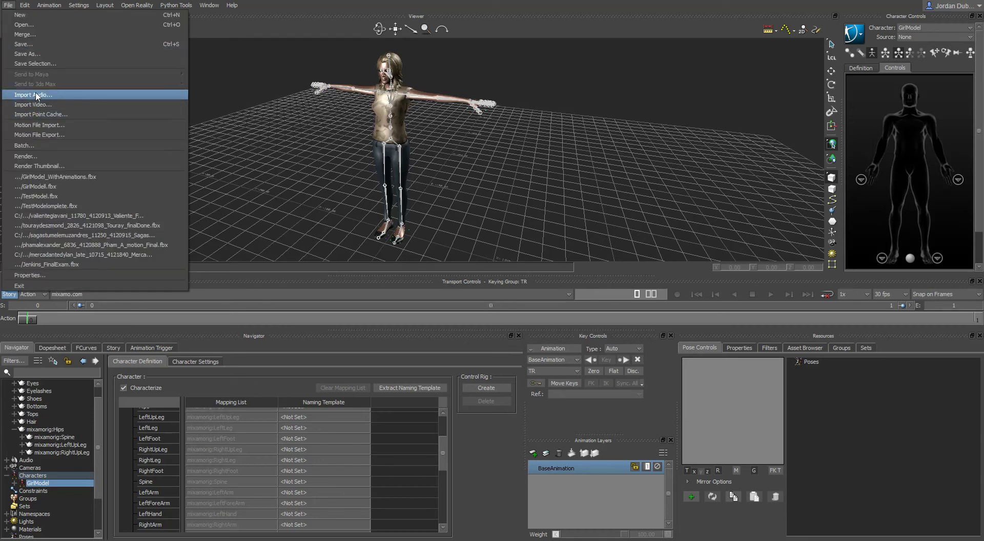
pyautogui.click(39, 126)
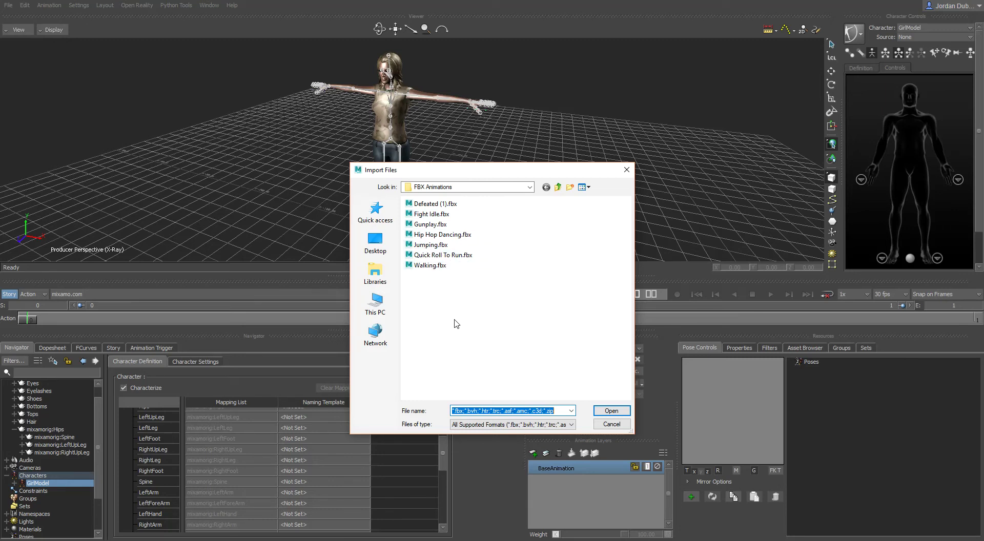
pyautogui.click(435, 204)
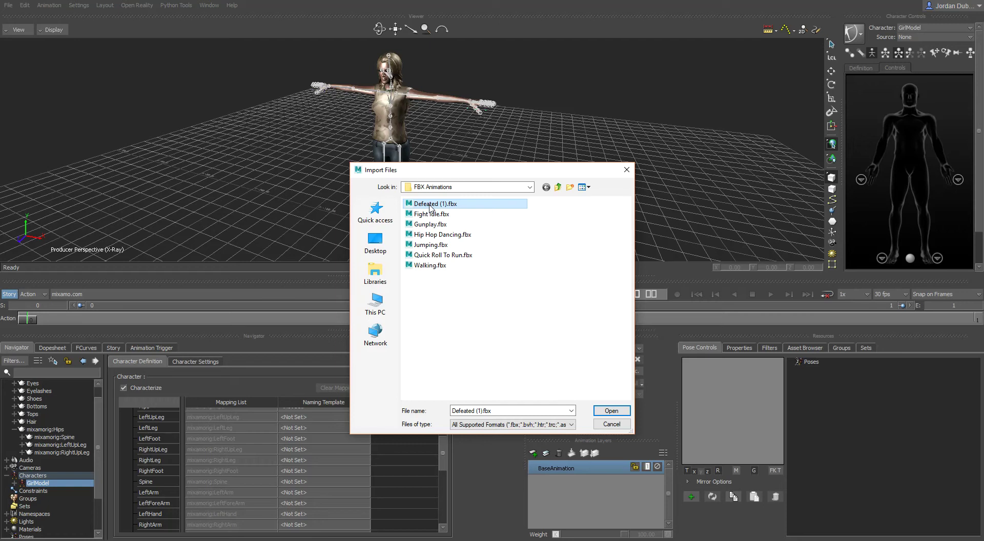
pyautogui.keyDown('shift'); pyautogui.click(449, 265); pyautogui.keyUp('shift')
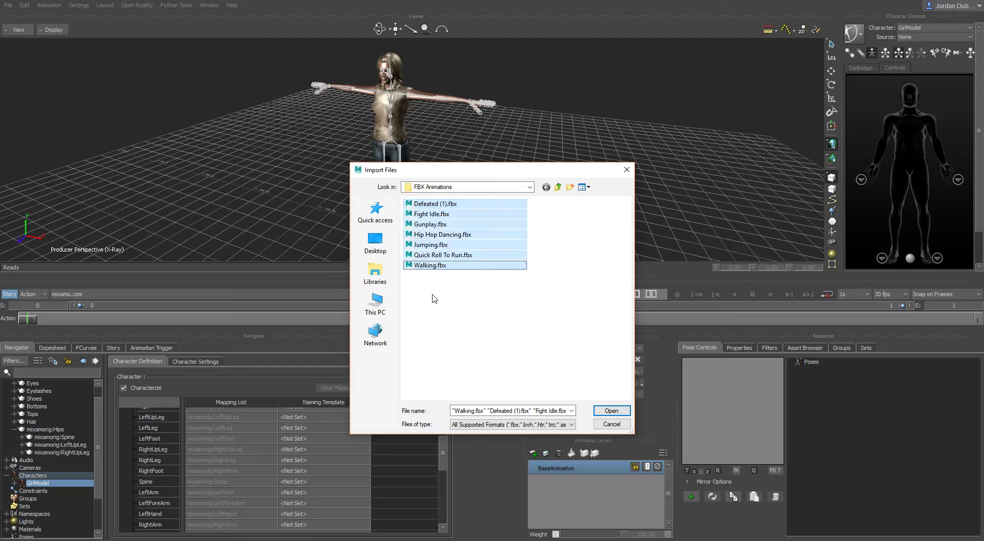
pyautogui.click(611, 411)
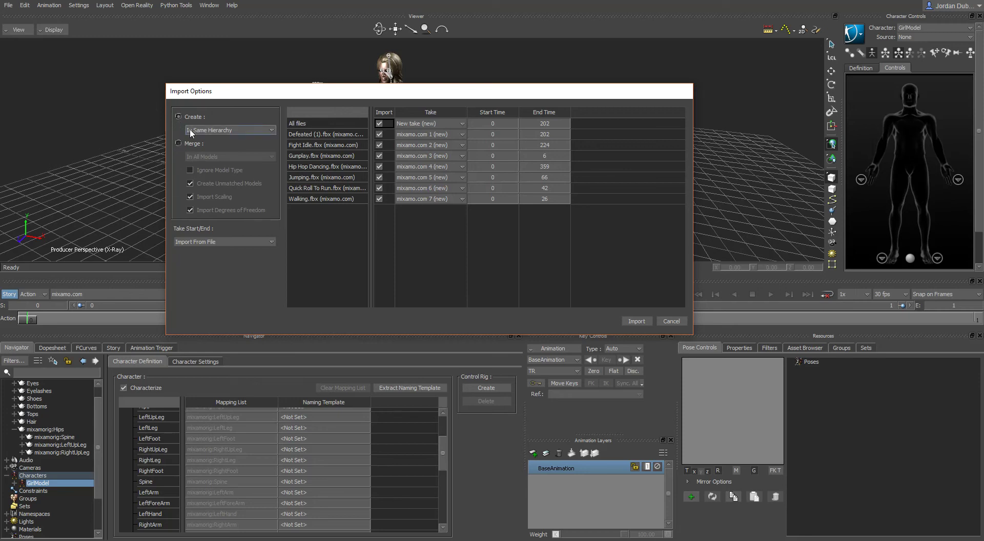
pyautogui.click(637, 321)
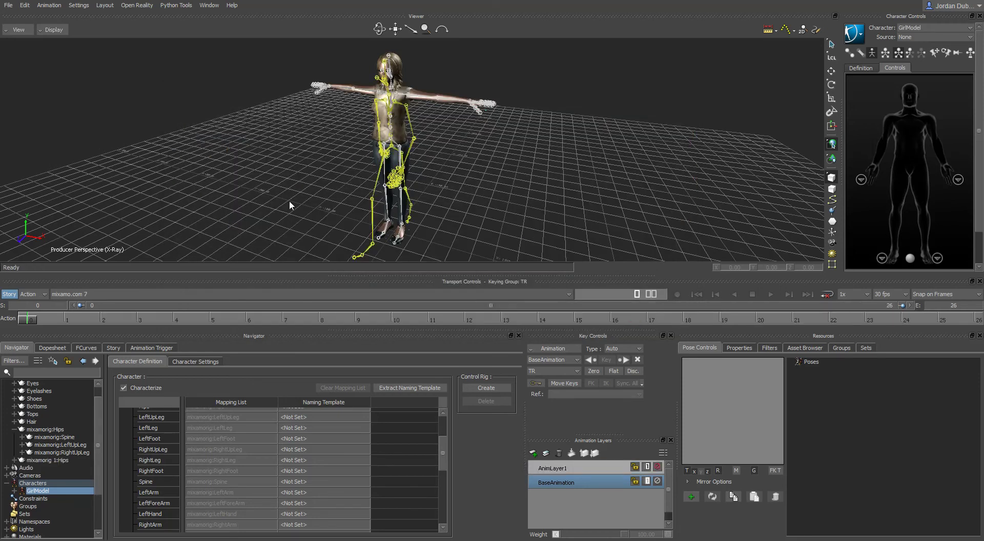
# Step: Play and scrub the imported takes mixamo.com 6 and 5, ending on mixamo.com 3
pyautogui.press('space')
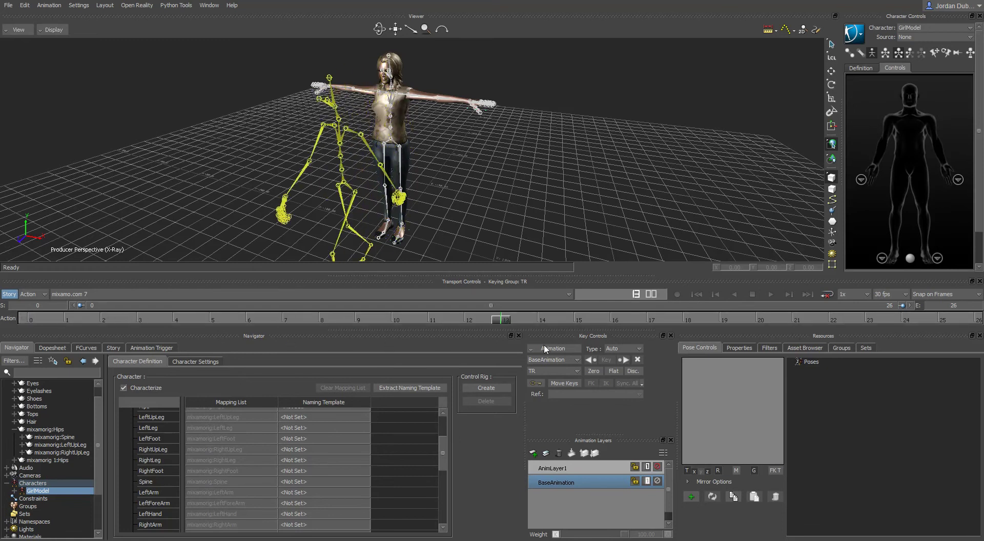
pyautogui.click(146, 295)
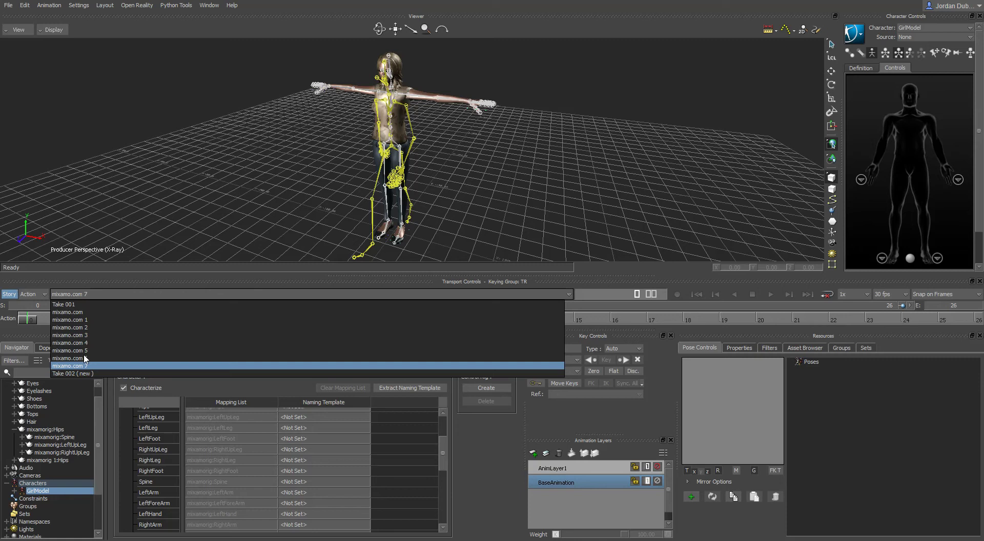
pyautogui.click(64, 359)
pyautogui.moveTo(24, 319)
pyautogui.mouseDown()
pyautogui.moveTo(430, 342)
pyautogui.moveTo(118, 342)
pyautogui.moveTo(473, 342)
pyautogui.moveTo(29, 334)
pyautogui.mouseUp()
pyautogui.scroll(-3, 340, 177)
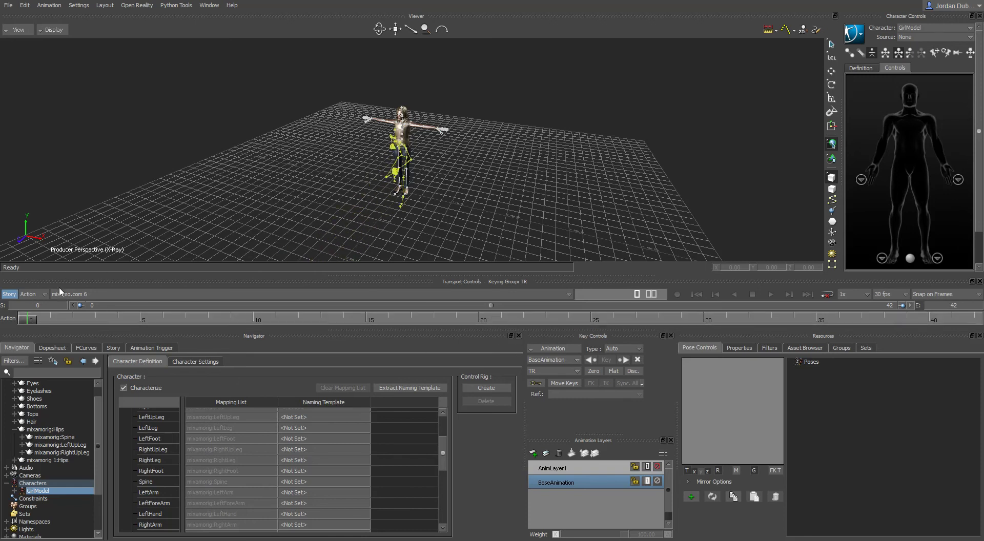
pyautogui.click(60, 292)
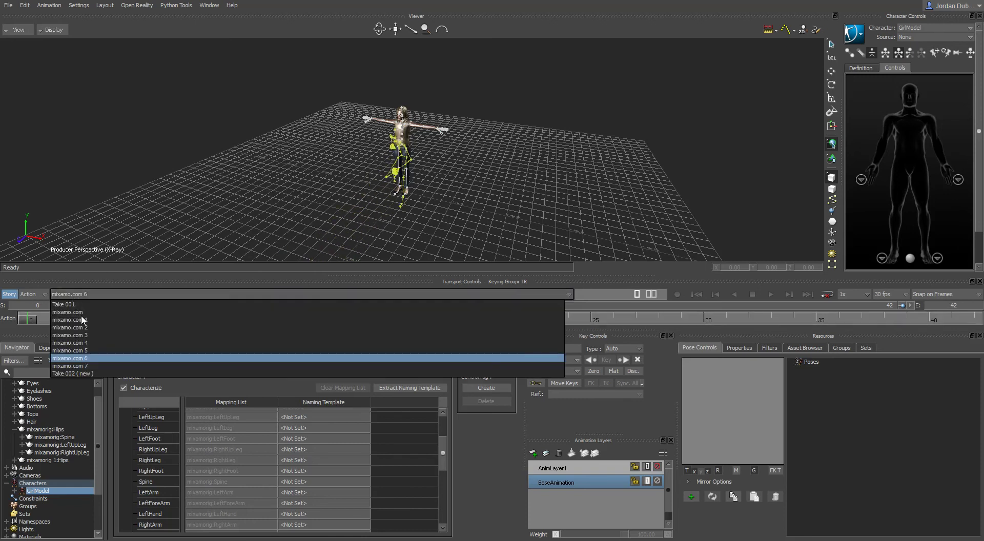
pyautogui.click(82, 356)
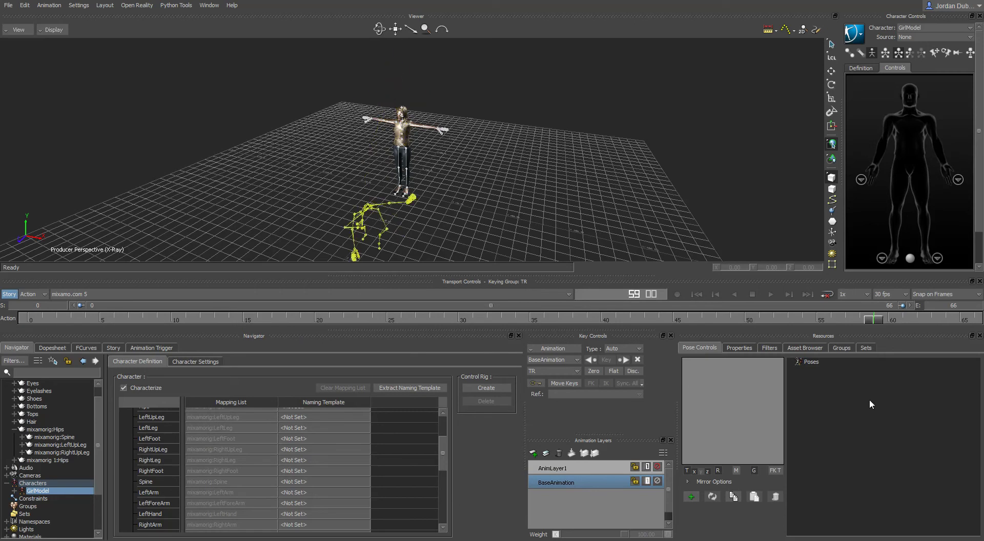
pyautogui.click(100, 295)
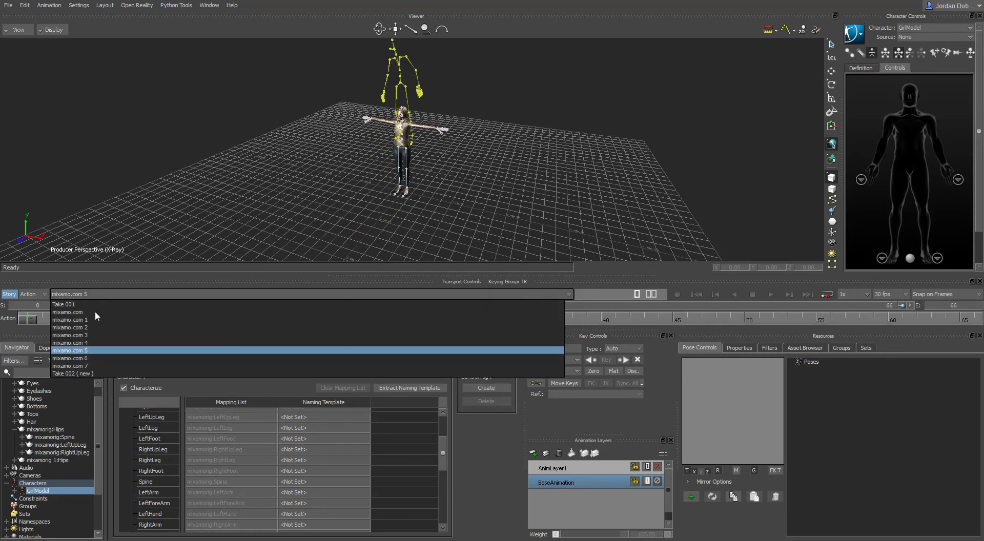
pyautogui.click(77, 335)
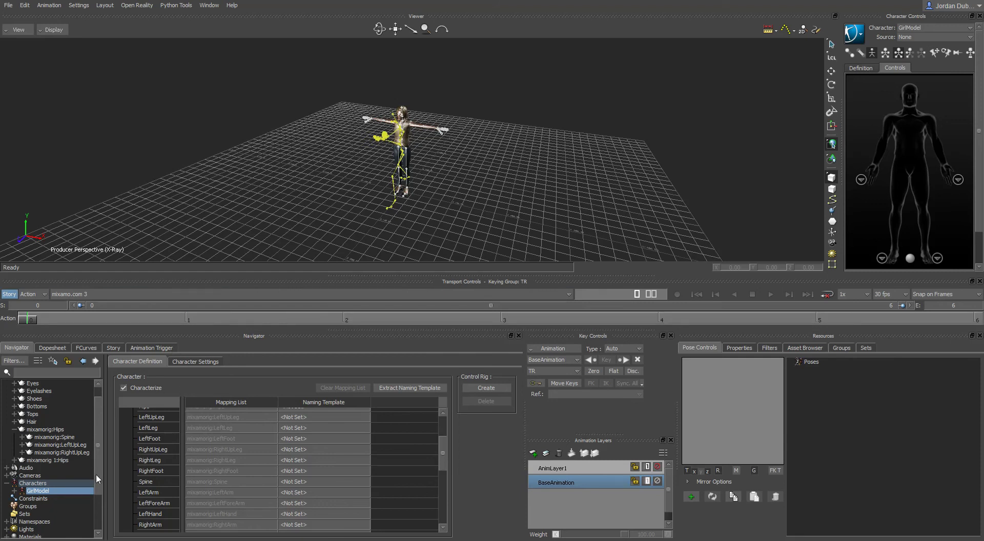
# Step: Select the imported mixamorig 1:Hips root in the Navigator and frame it in the viewer
pyautogui.scroll(2, 97, 473)
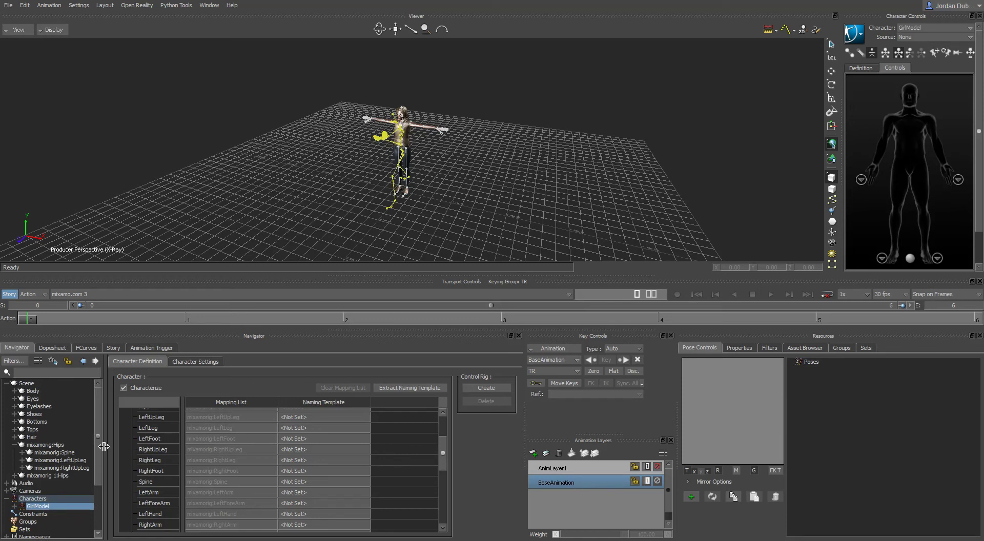
pyautogui.click(15, 445)
pyautogui.click(46, 453)
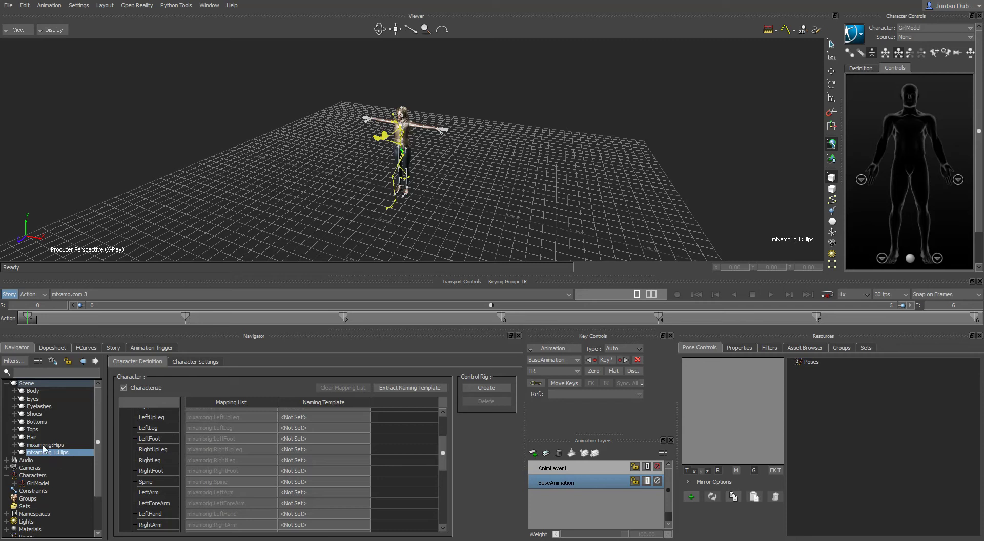
pyautogui.click(44, 446)
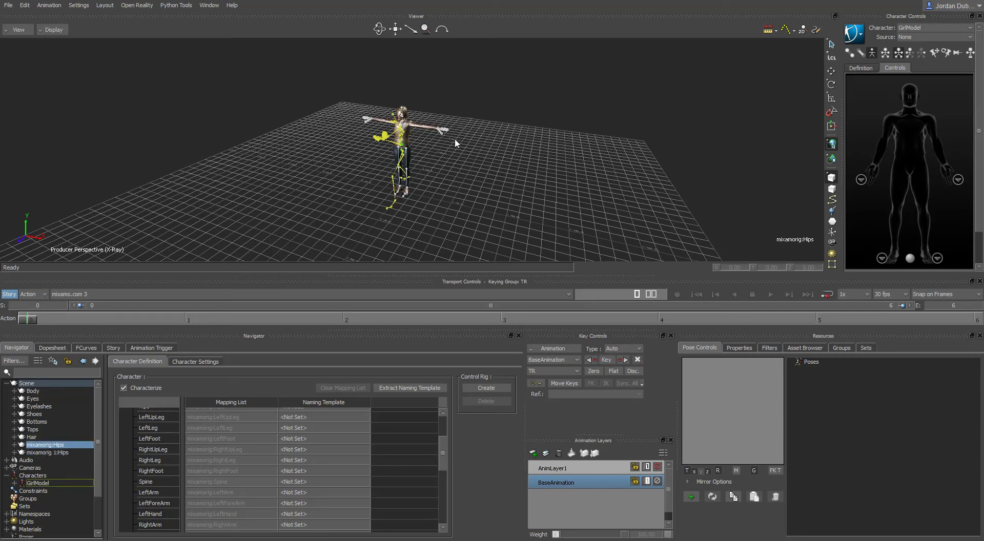
pyautogui.click(52, 453)
pyautogui.press('f')
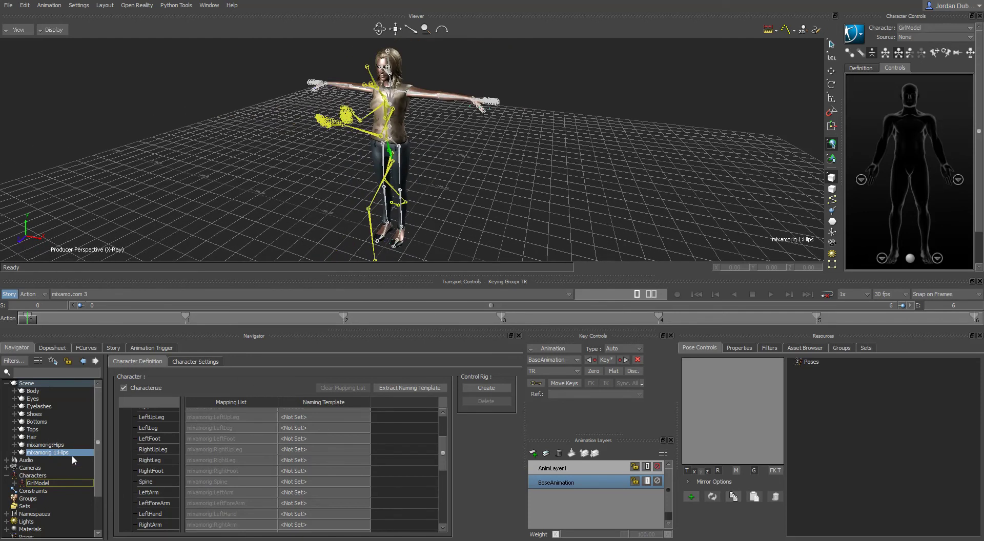
# Step: Switch to the mixamo.com 1 take, scrub it, then play and return to the start
pyautogui.click(109, 294)
pyautogui.click(88, 313)
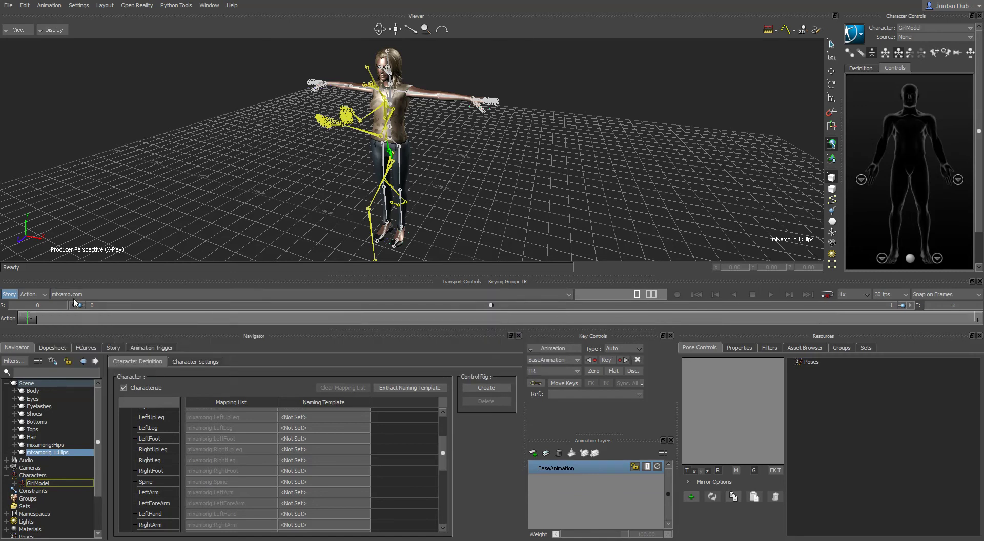
pyautogui.click(82, 294)
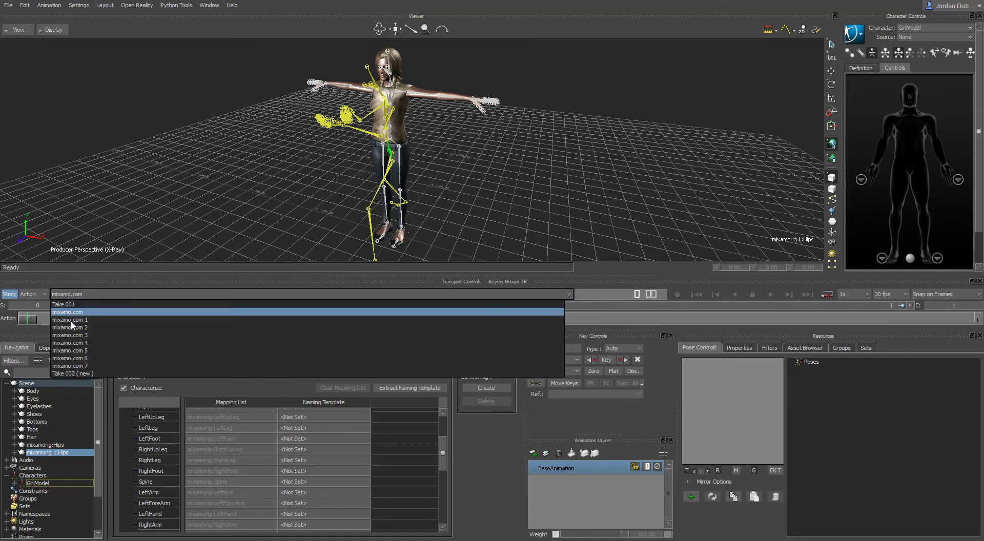
pyautogui.click(72, 323)
pyautogui.moveTo(26, 319); pyautogui.dragTo(2, 310)
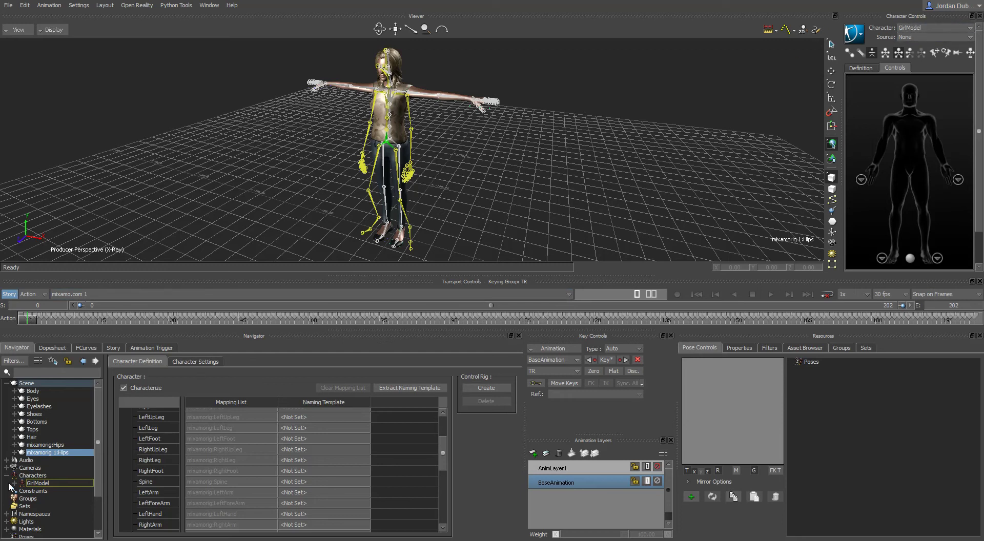
pyautogui.scroll(5, 390, 139)
pyautogui.scroll(-3, 390, 139)
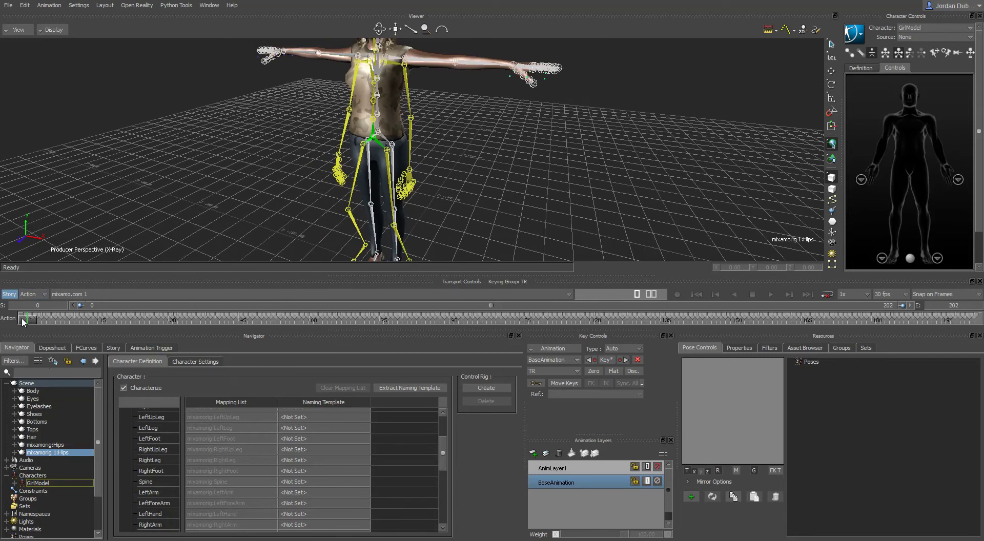
pyautogui.press('space')
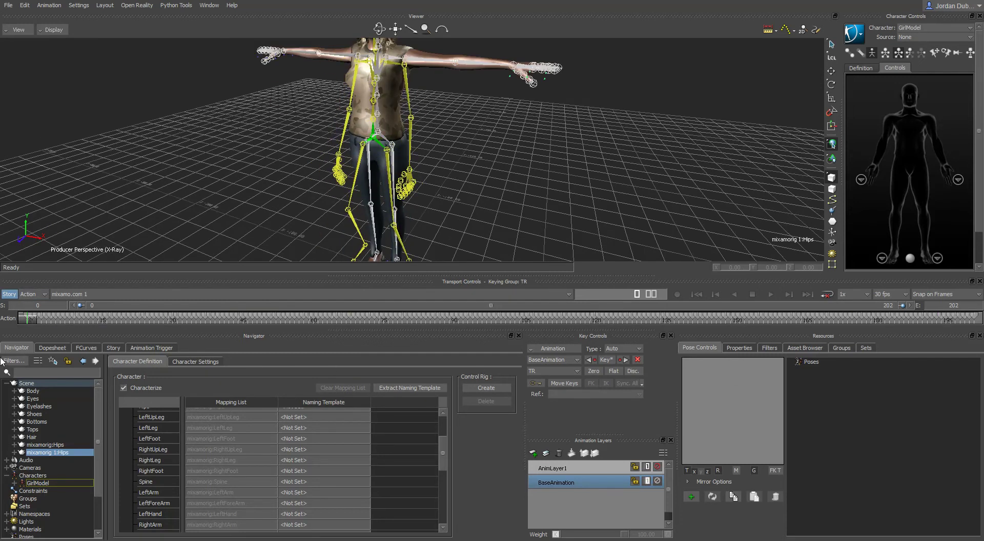
pyautogui.press('Home')
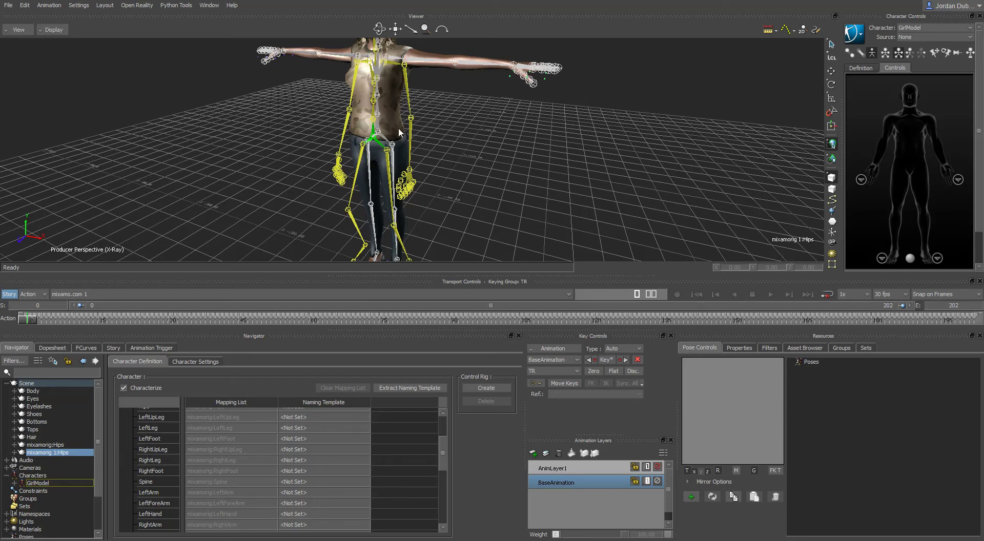
# Step: Select the mixamorig 1 skeleton hierarchy and zero its rotations to restore the T-pose
pyautogui.rightClick(54, 453)
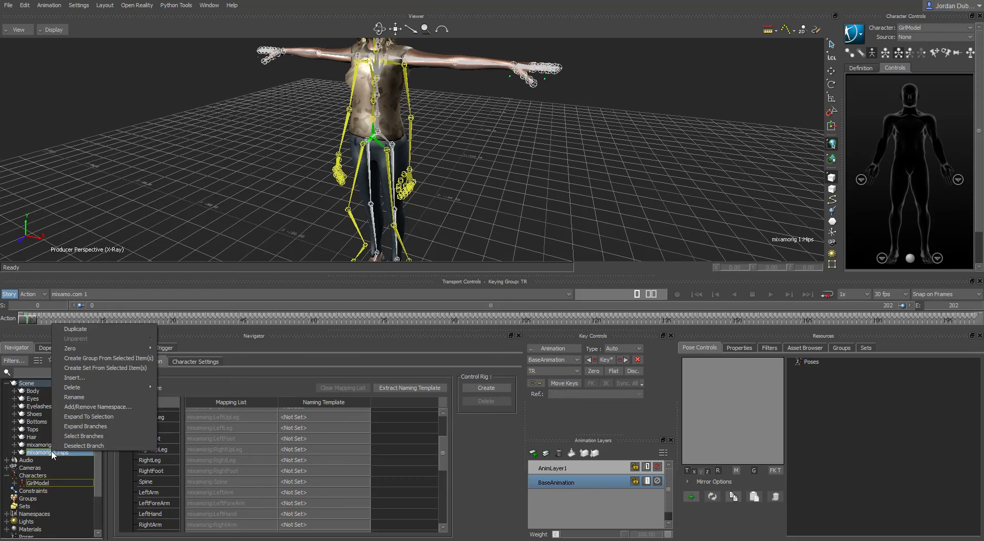
pyautogui.click(83, 436)
pyautogui.click(15, 454)
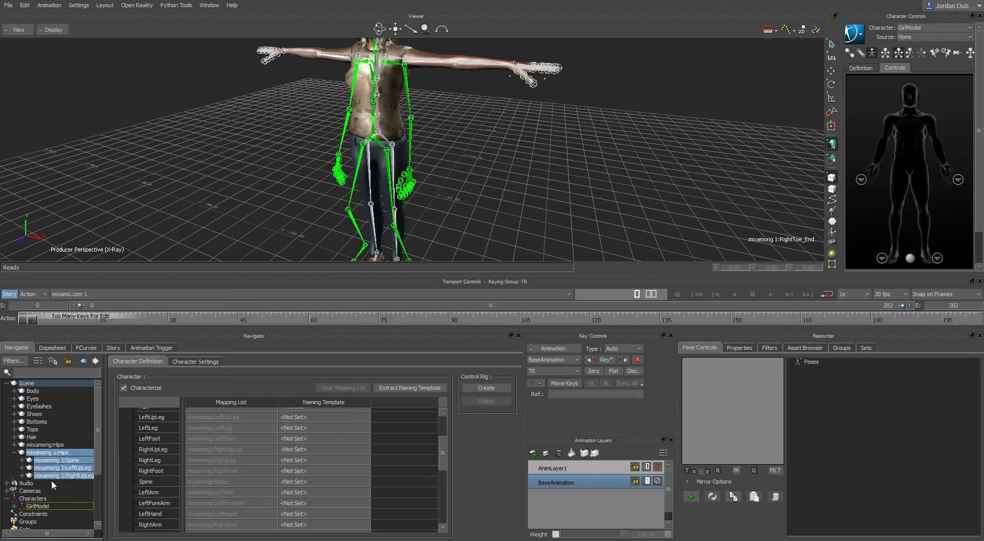
pyautogui.rightClick(68, 456)
pyautogui.moveTo(112, 347)
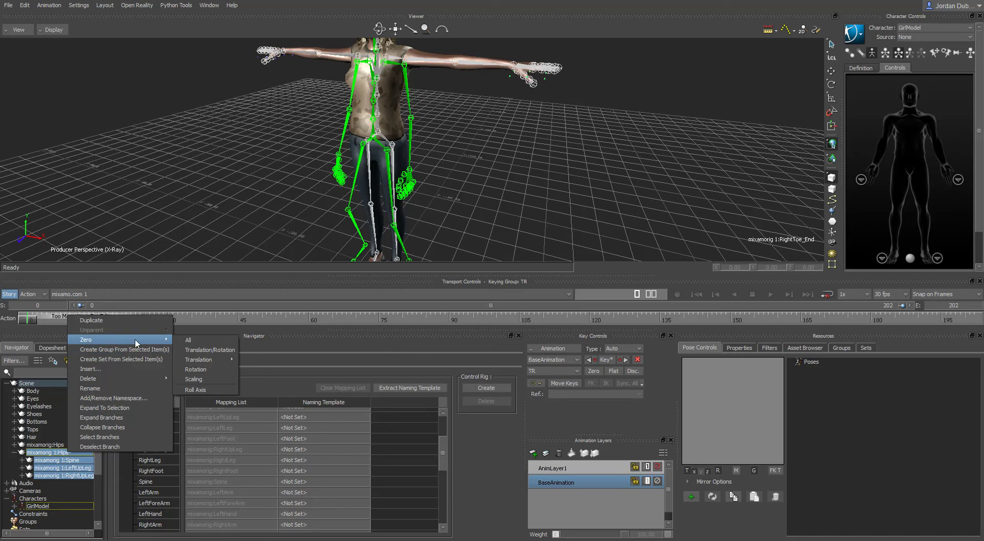
pyautogui.click(195, 369)
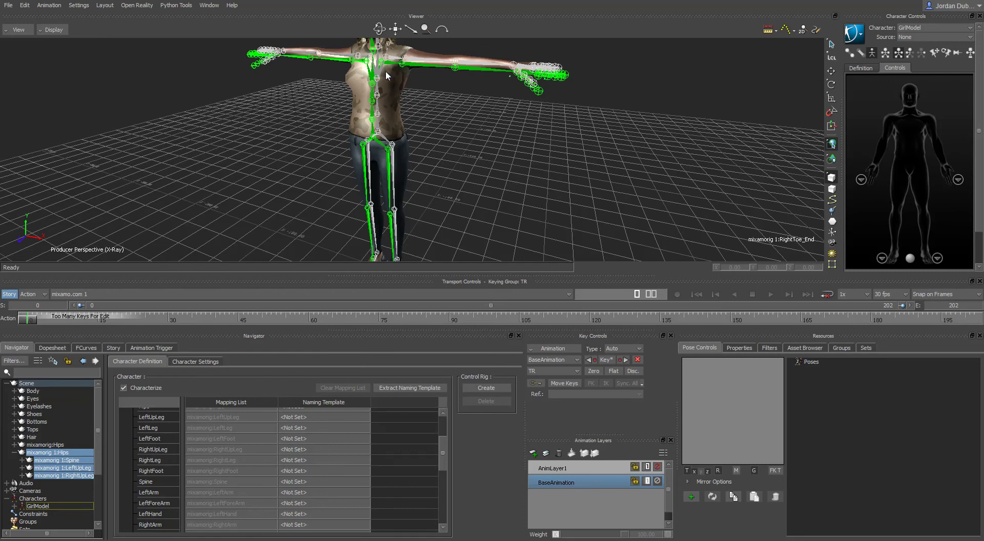
pyautogui.scroll(-3, 327, 175)
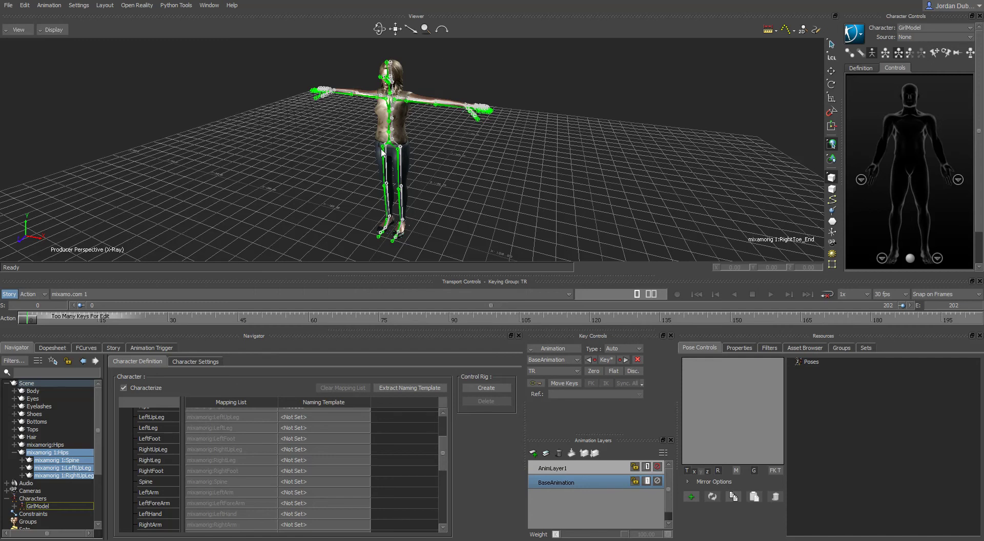
pyautogui.scroll(3, 429, 112)
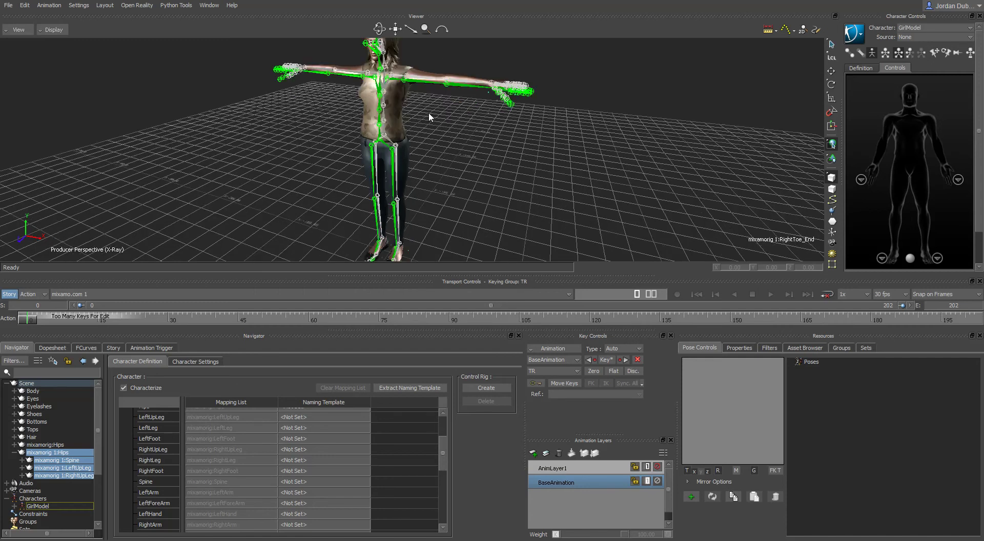
# Step: Create a new character with Define > Skeleton in Character Controls
pyautogui.click(861, 39)
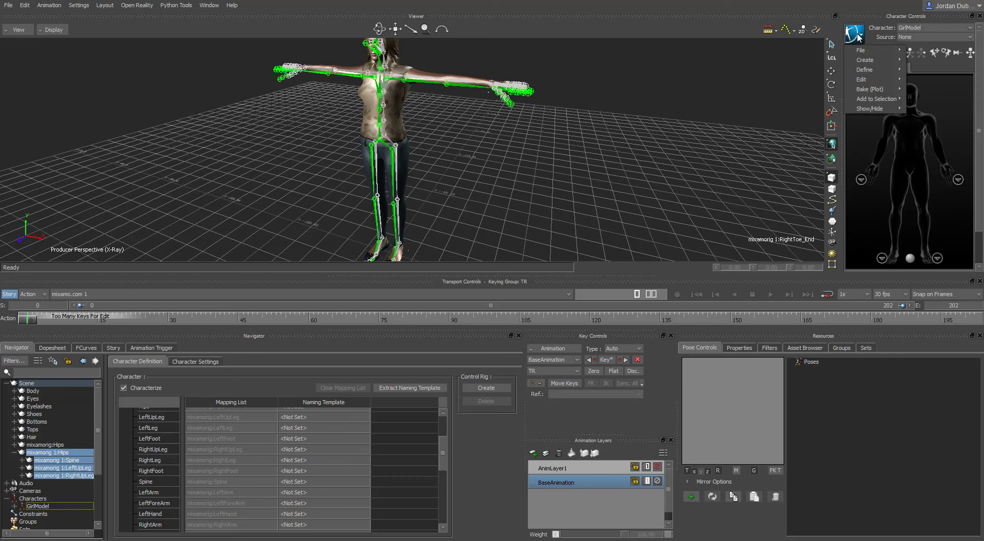
pyautogui.moveTo(870, 69)
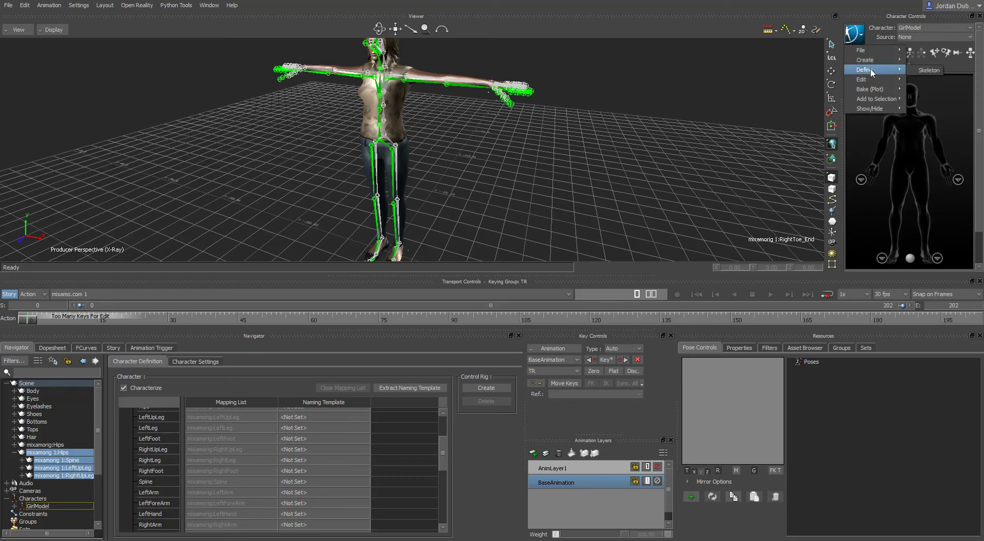
pyautogui.click(922, 69)
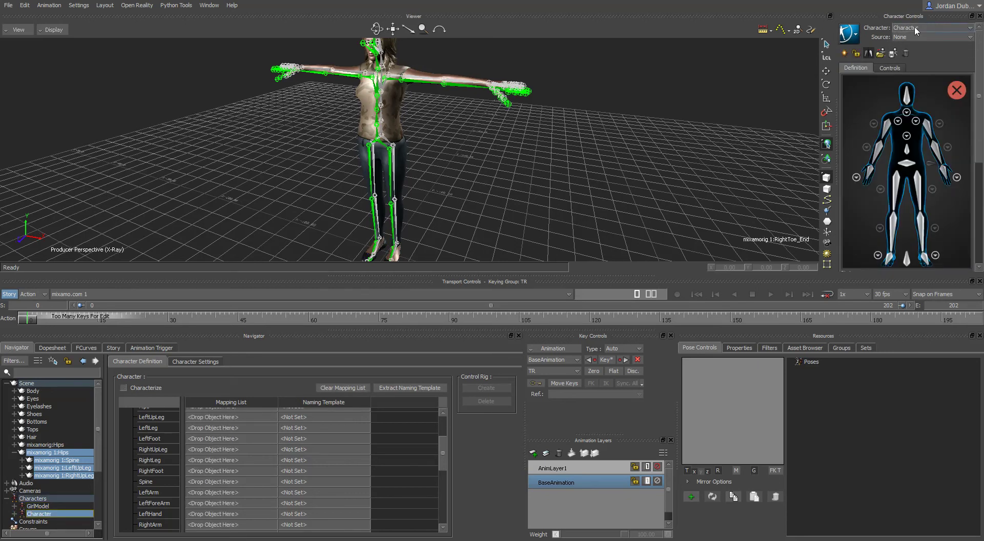
pyautogui.click(183, 362)
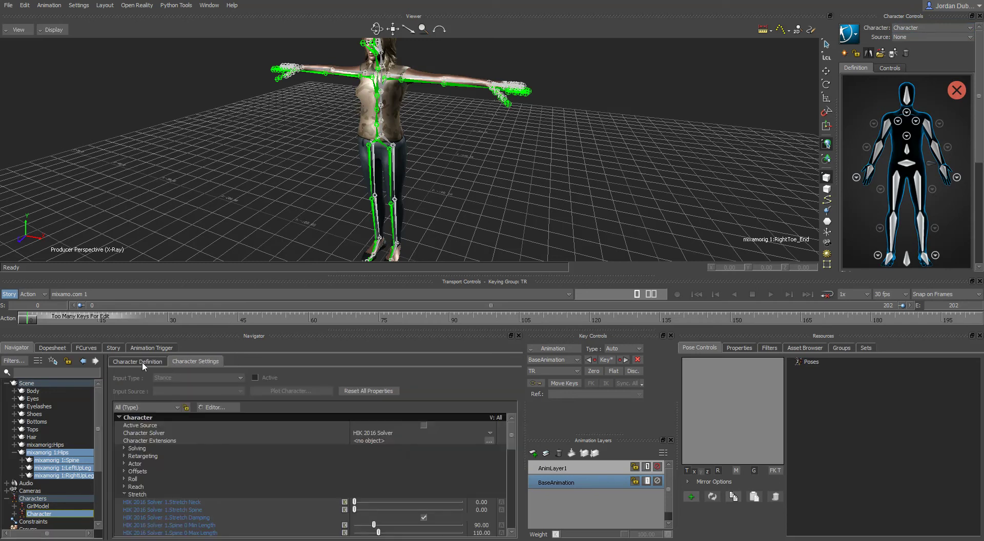
pyautogui.click(142, 362)
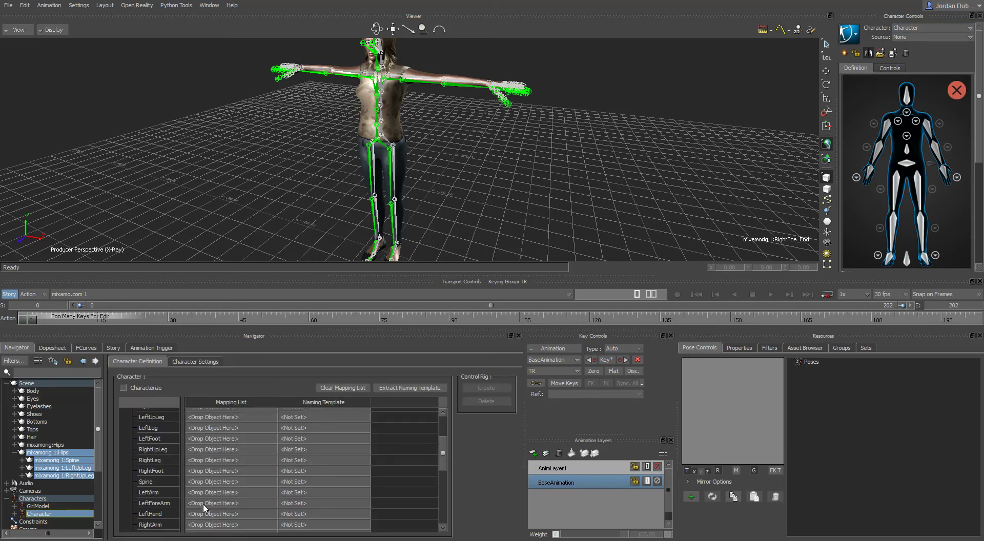
# Step: Map mixamorig 1:Hips onto the Mapping List and characterize the character as a biped
pyautogui.scroll(1, 205, 509)
pyautogui.scroll(1, 205, 509)
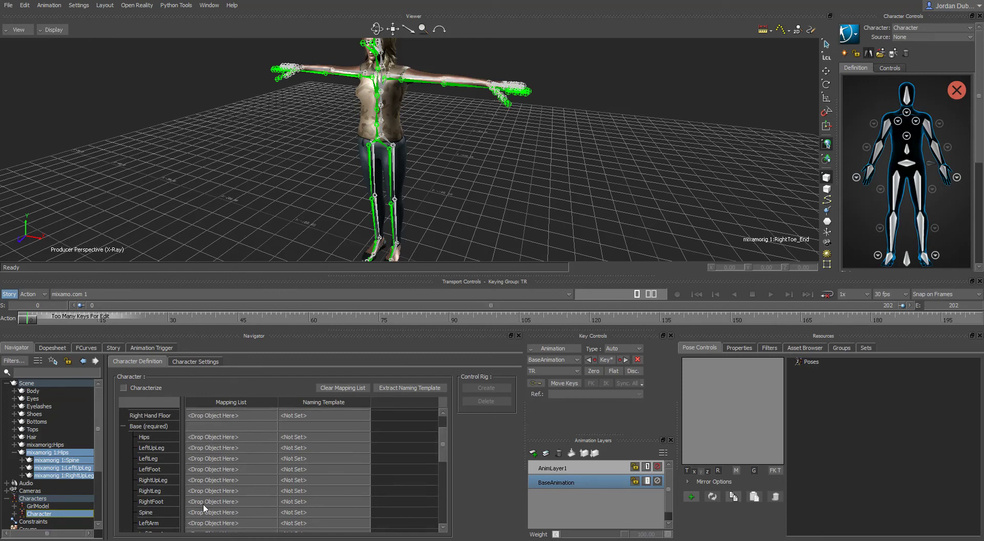
pyautogui.scroll(1, 204, 508)
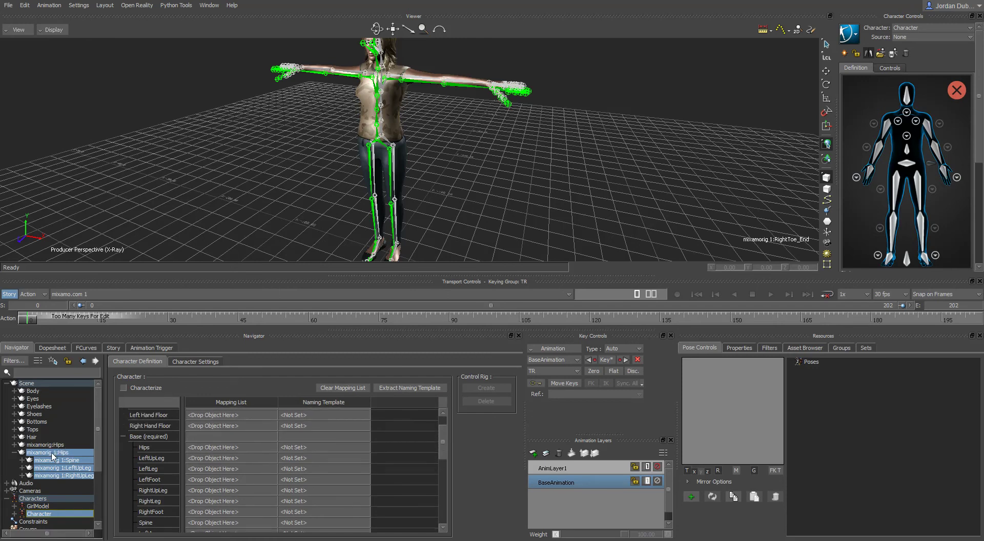
pyautogui.moveTo(53, 456); pyautogui.dragTo(238, 445)
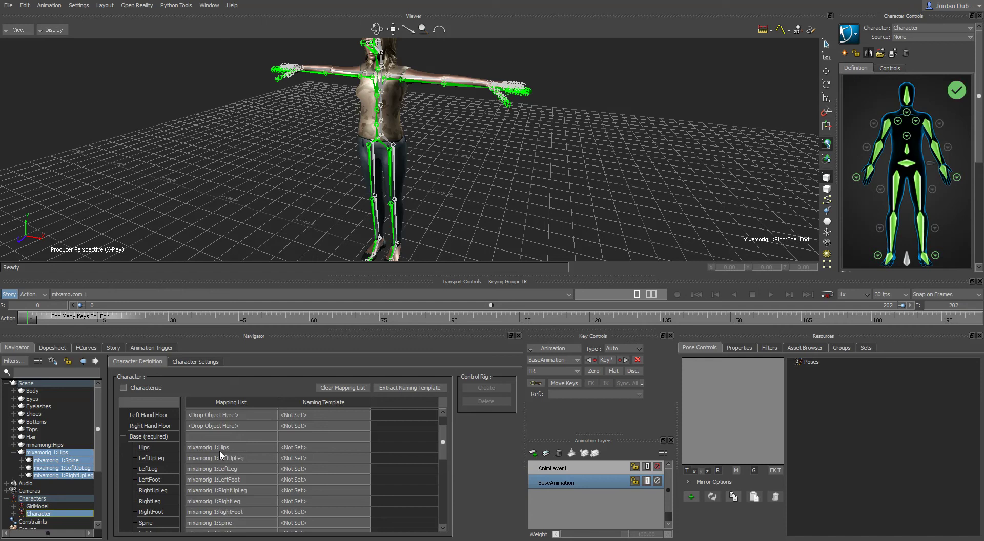
pyautogui.scroll(-9, 210, 469)
pyautogui.scroll(5, 205, 481)
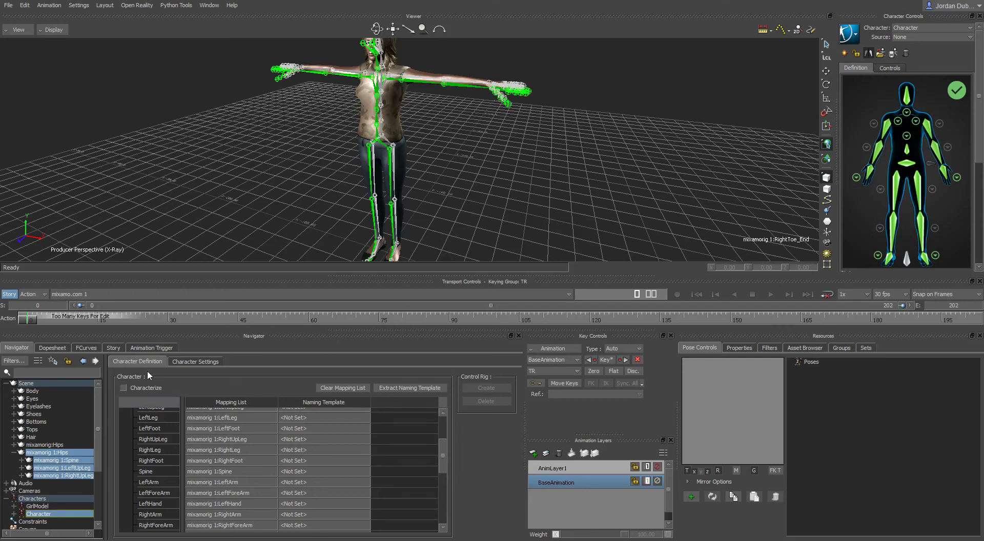
pyautogui.click(123, 388)
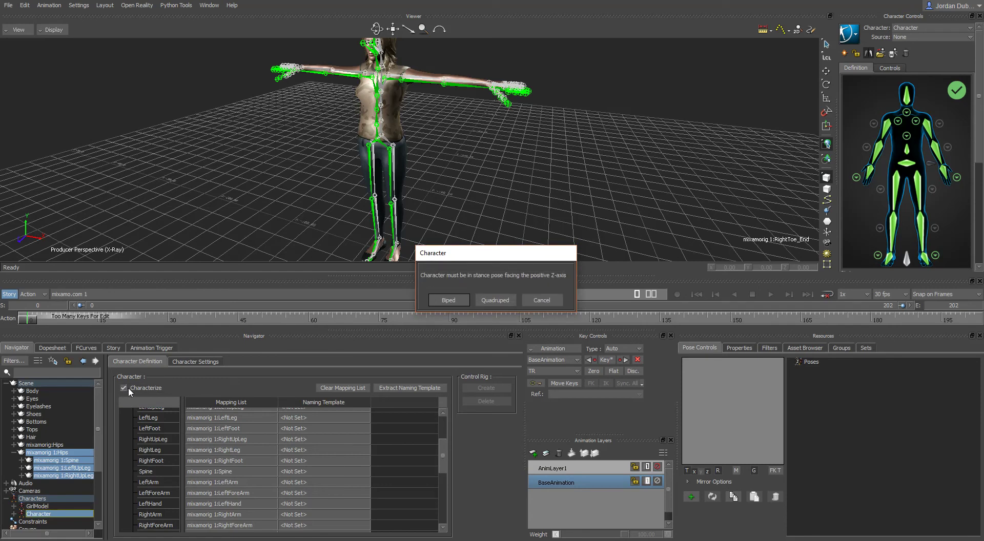
pyautogui.click(448, 300)
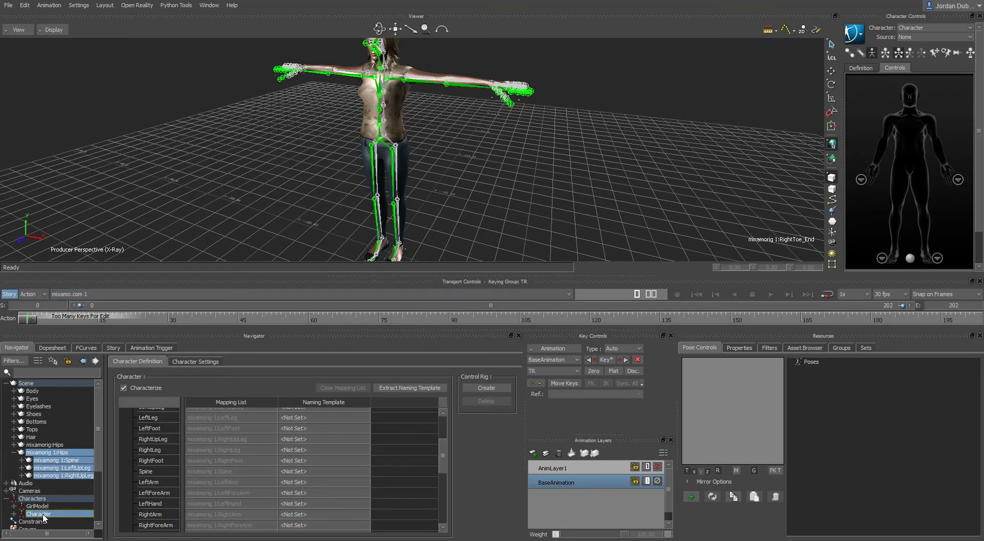
pyautogui.scroll(-1, 77, 476)
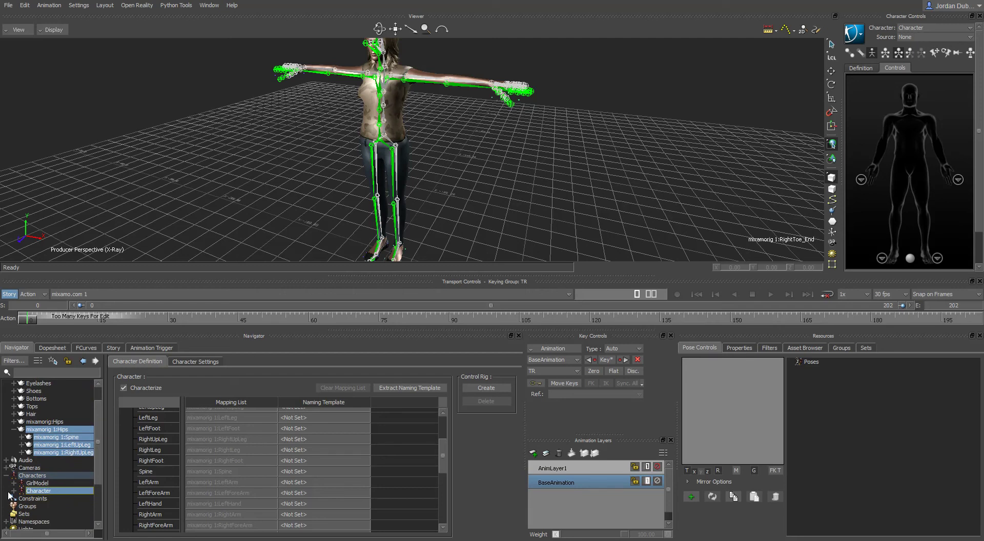
# Step: Rename the Character item to MotionCaptureAnimation and scrub the timeline to check the motion
pyautogui.rightClick(47, 493)
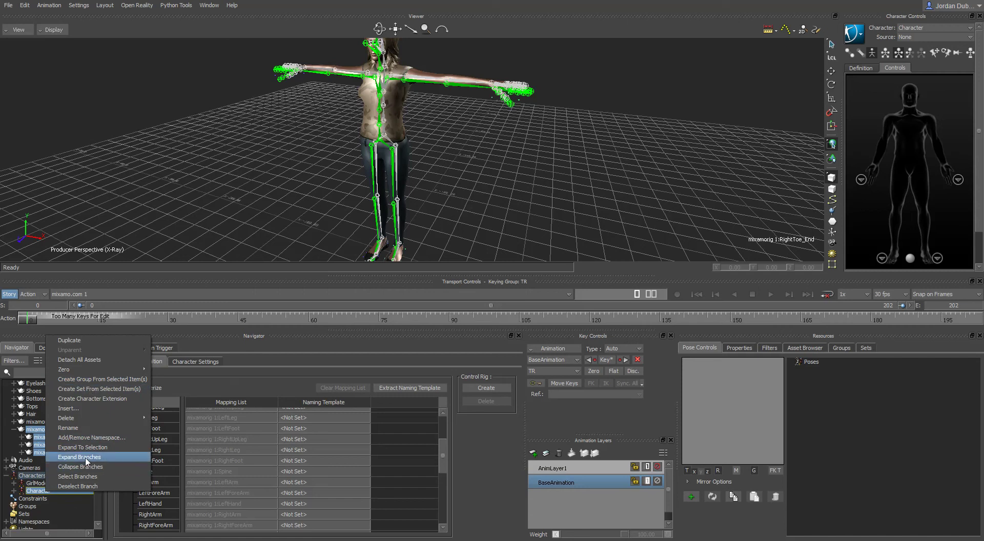
pyautogui.click(77, 428)
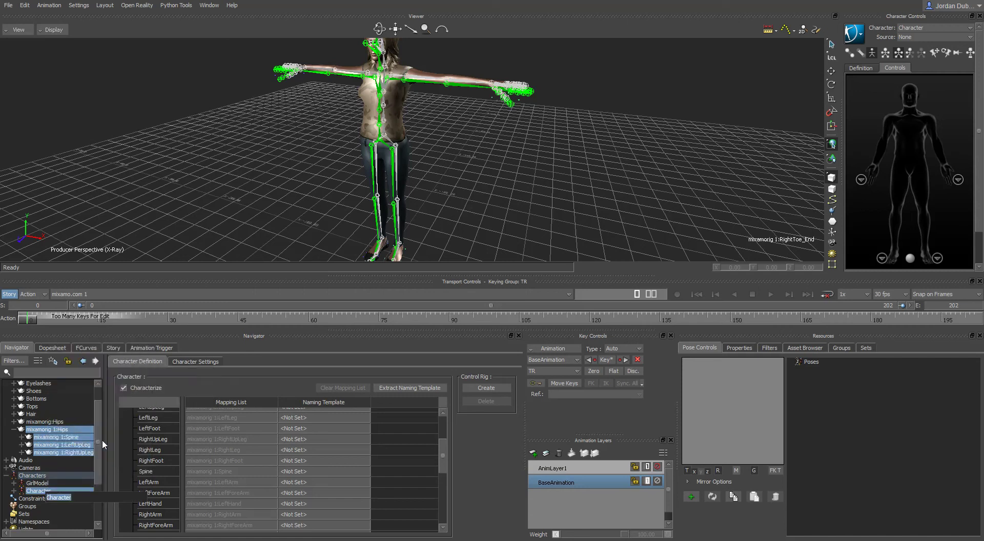
pyautogui.write('MotionCaptureAnimation')
pyautogui.press('Return')
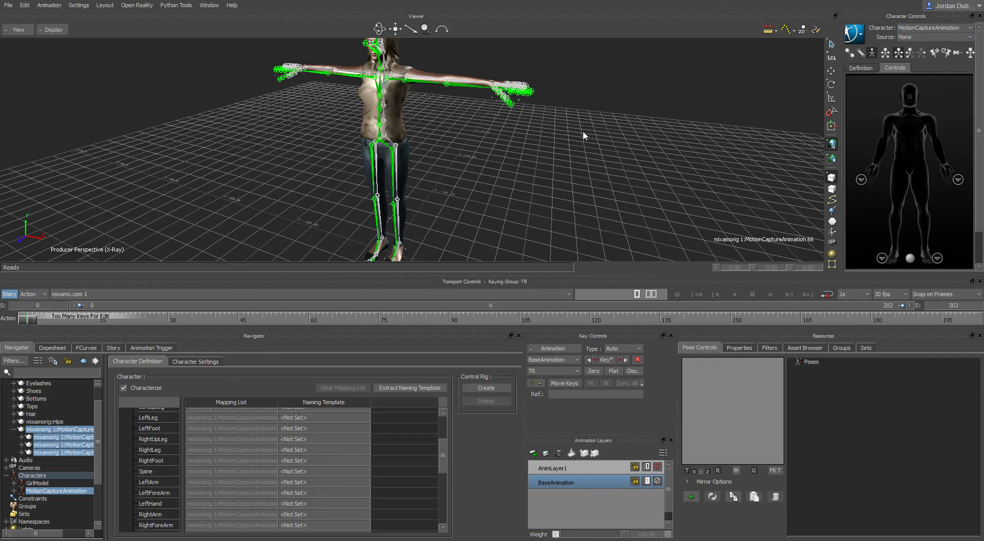
pyautogui.moveTo(25, 320); pyautogui.dragTo(749, 319)
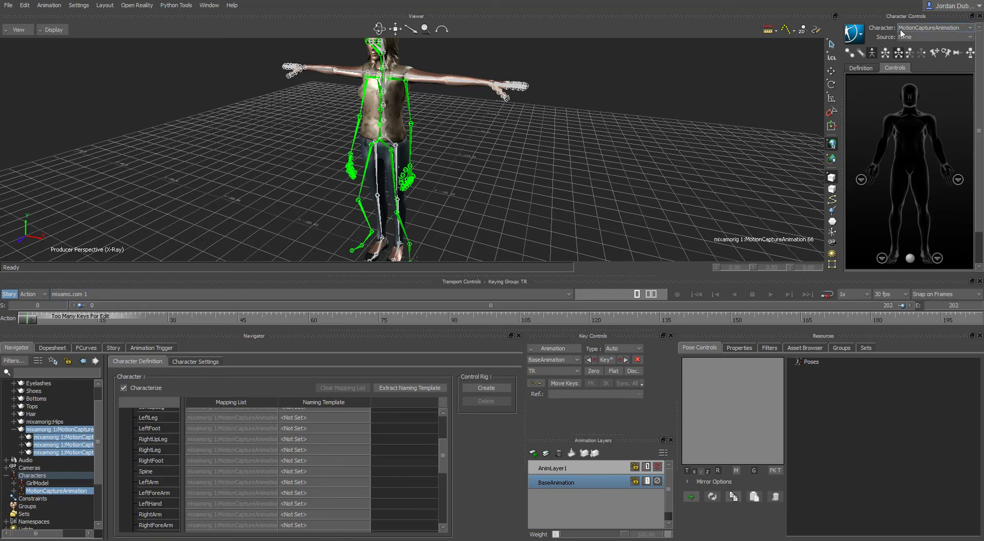
# Step: Set GirlModel's source to MotionCaptureAnimation and play back the retargeted motion
pyautogui.click(931, 27)
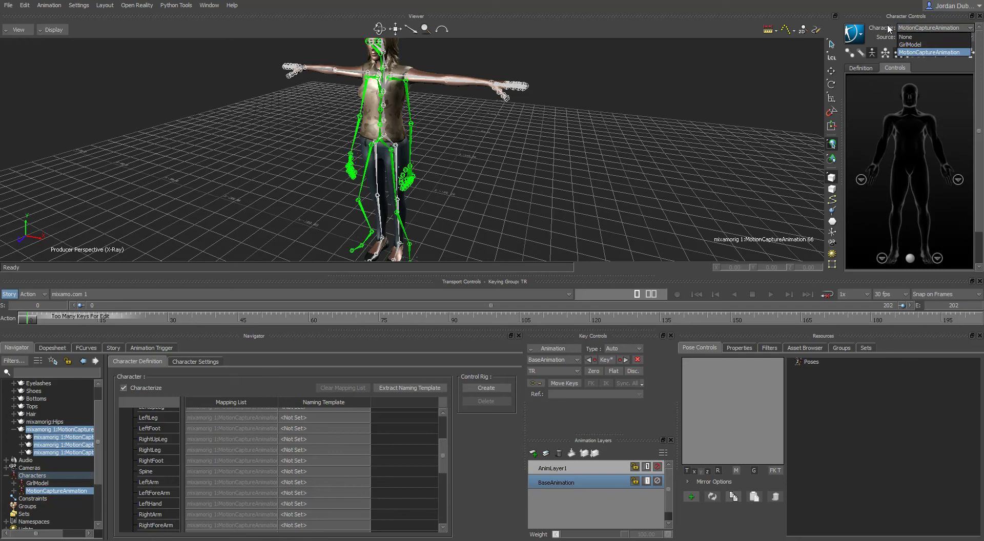
pyautogui.click(914, 44)
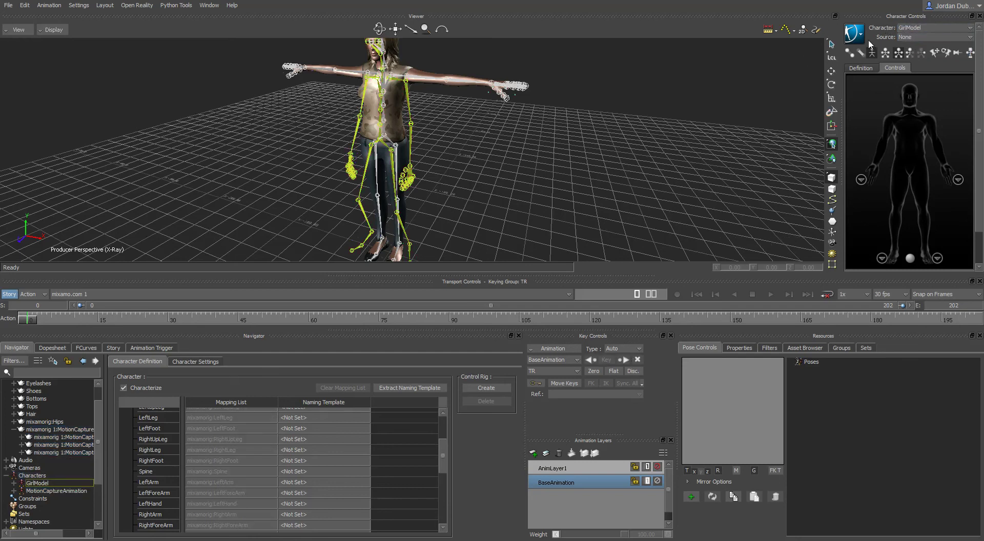
pyautogui.click(923, 37)
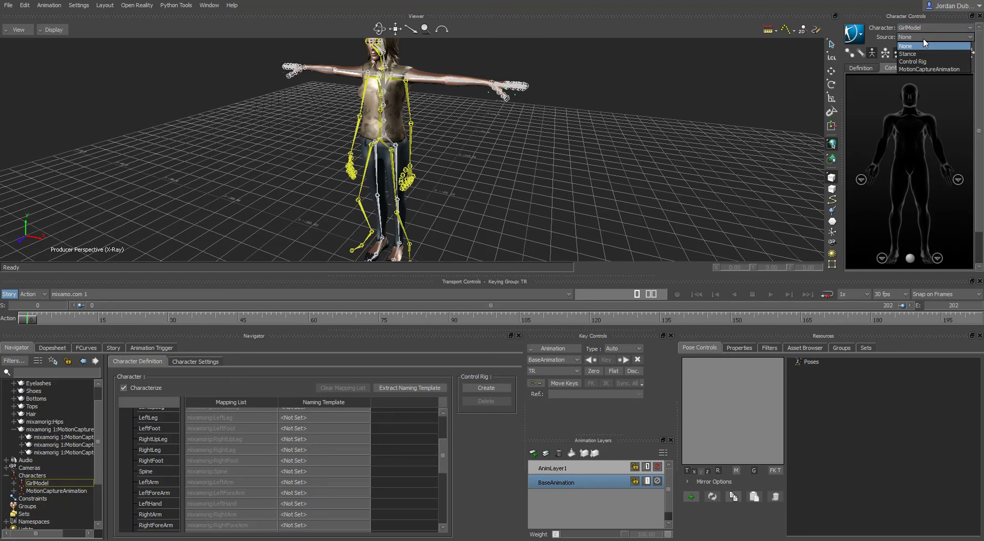
pyautogui.click(928, 68)
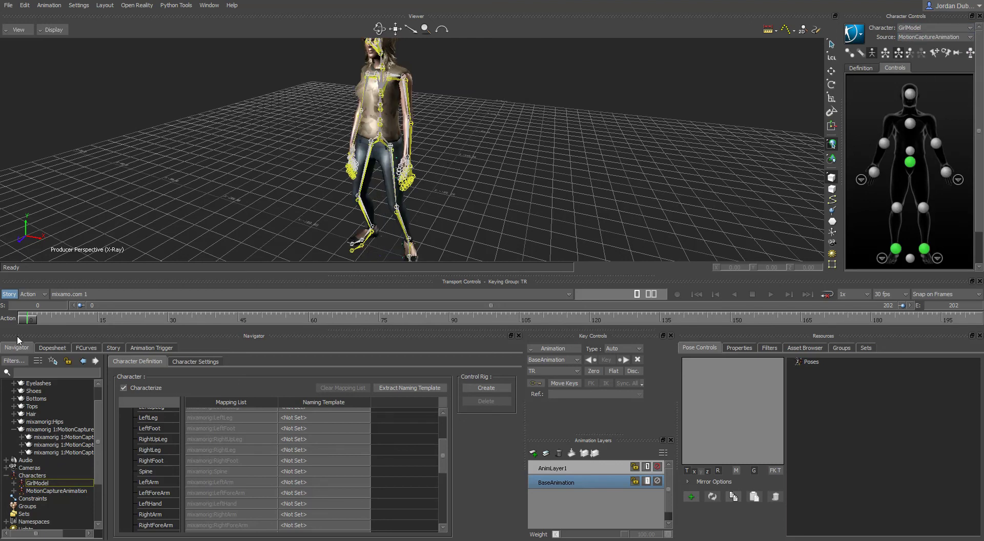
pyautogui.moveTo(25, 318)
pyautogui.mouseDown()
pyautogui.moveTo(487, 319)
pyautogui.moveTo(917, 343)
pyautogui.moveTo(918, 318)
pyautogui.moveTo(30, 318)
pyautogui.mouseUp()
pyautogui.click(767, 294)
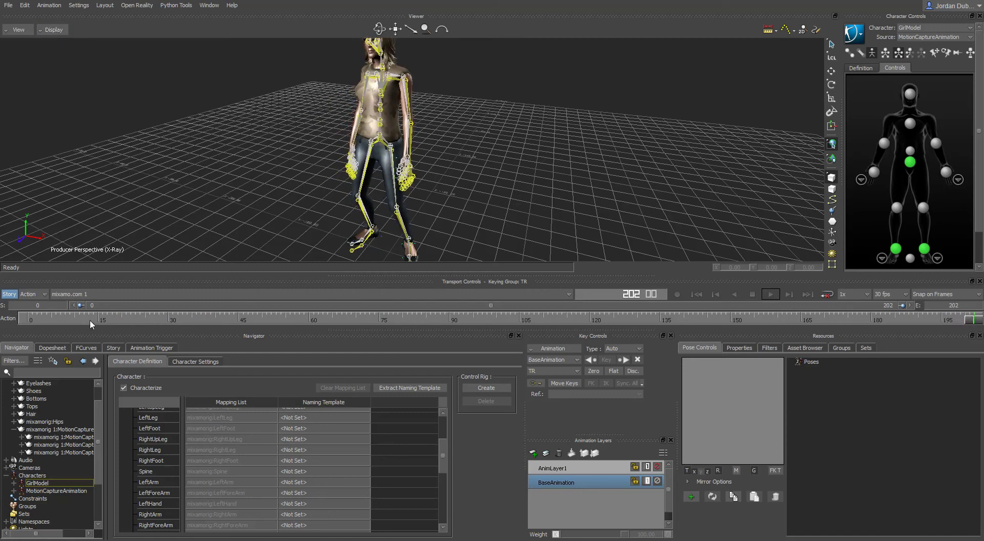
pyautogui.click(100, 296)
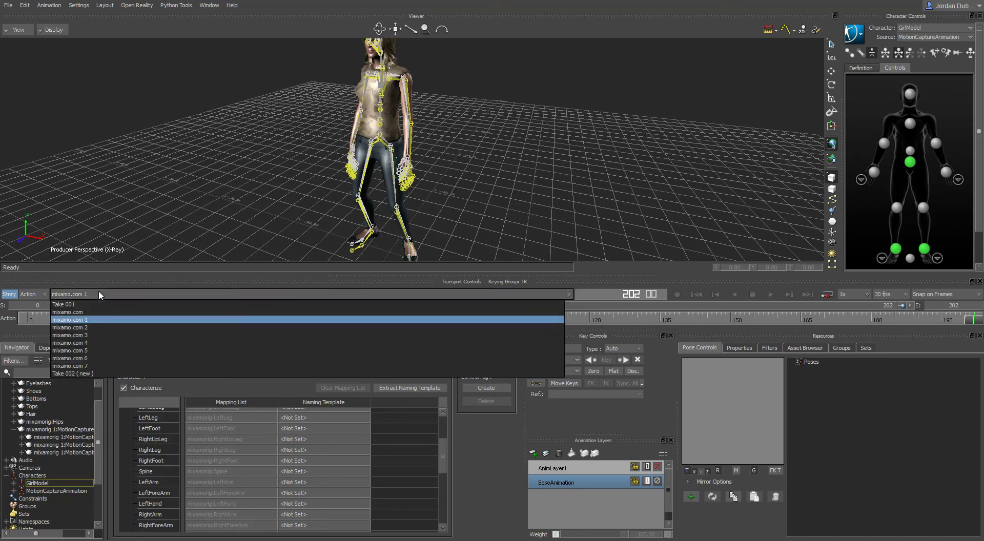
# Step: Preview takes mixamo.com 2 and 3 with looping playback turned on
pyautogui.click(83, 328)
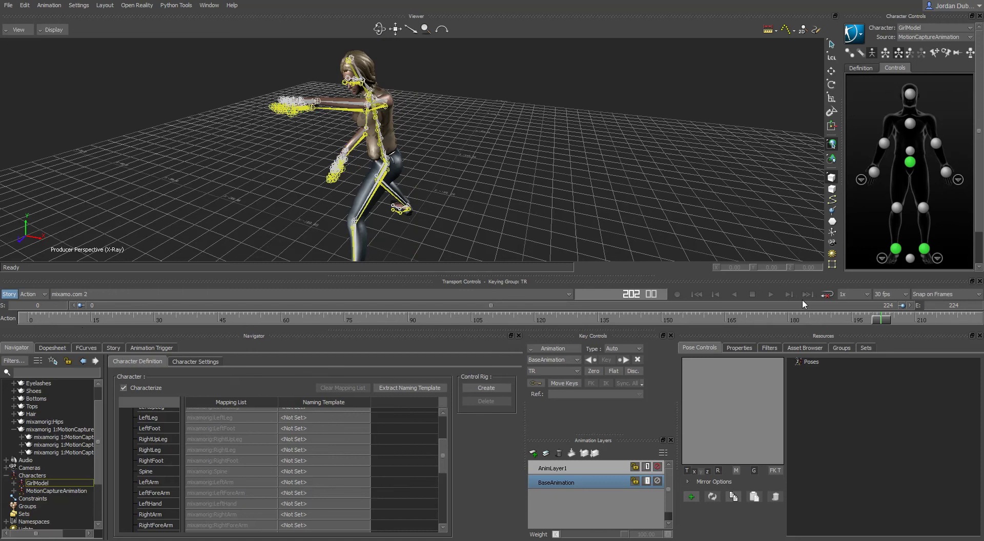
pyautogui.click(769, 294)
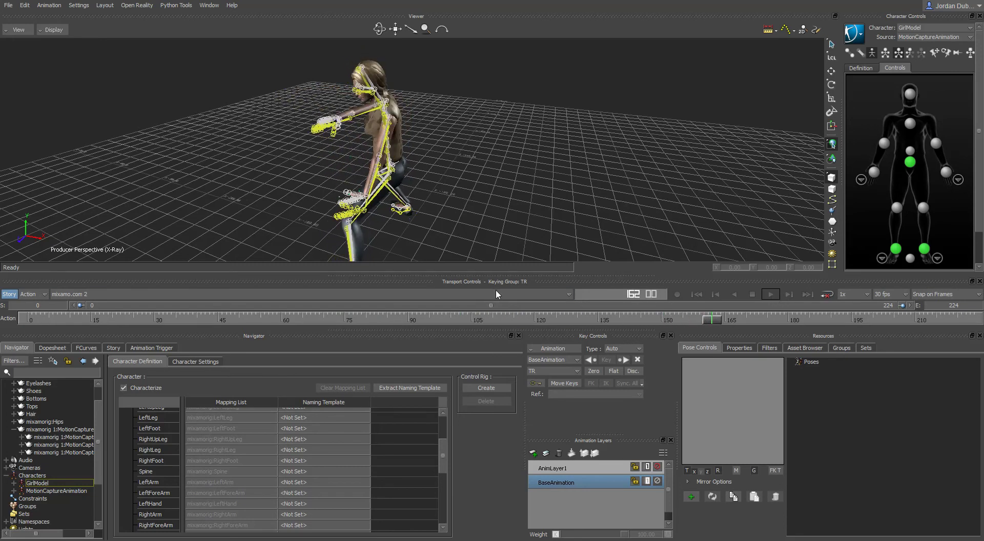
pyautogui.click(114, 295)
pyautogui.click(86, 340)
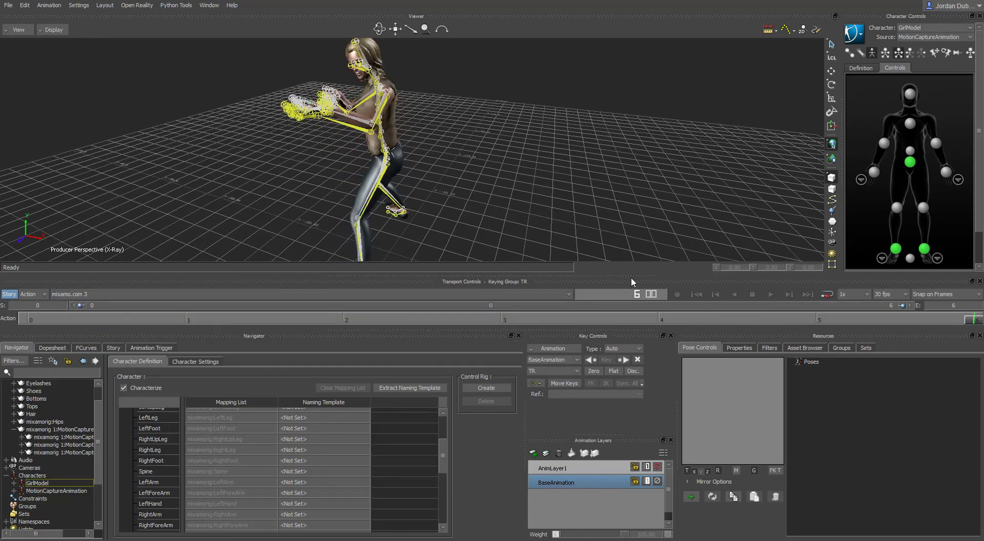
pyautogui.click(769, 295)
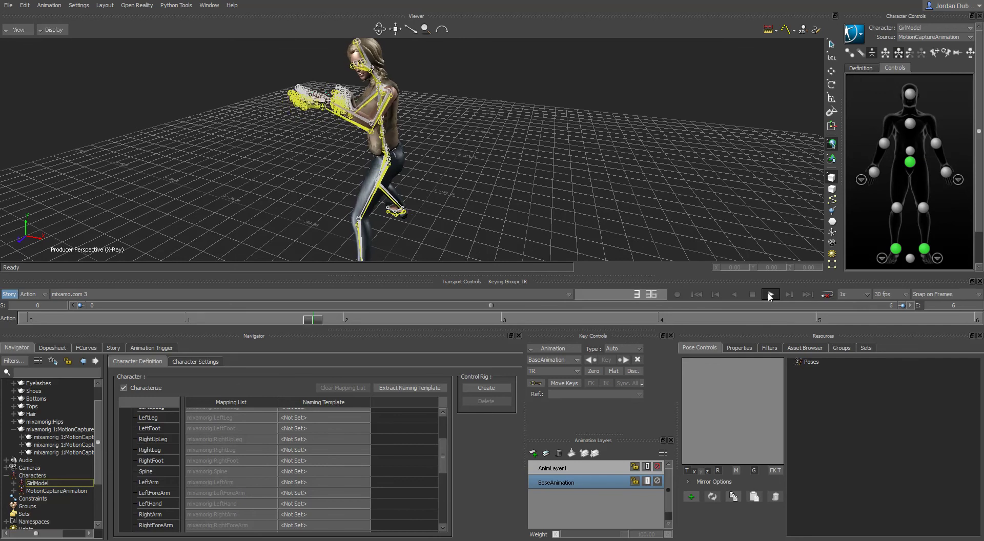
pyautogui.click(826, 295)
pyautogui.click(770, 295)
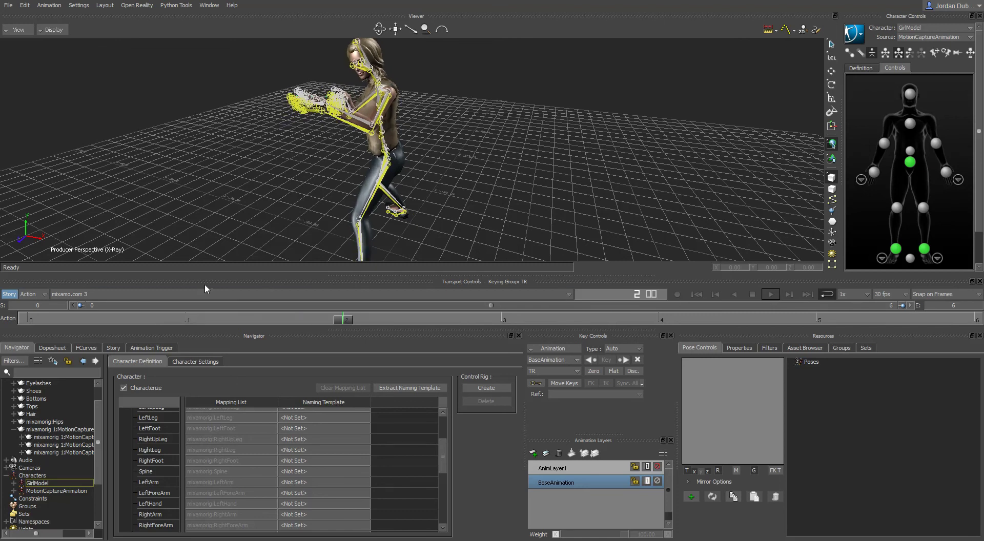
# Step: Play through the mixamo.com 4 and mixamo.com 5 takes, stopping after each
pyautogui.click(82, 295)
pyautogui.click(77, 349)
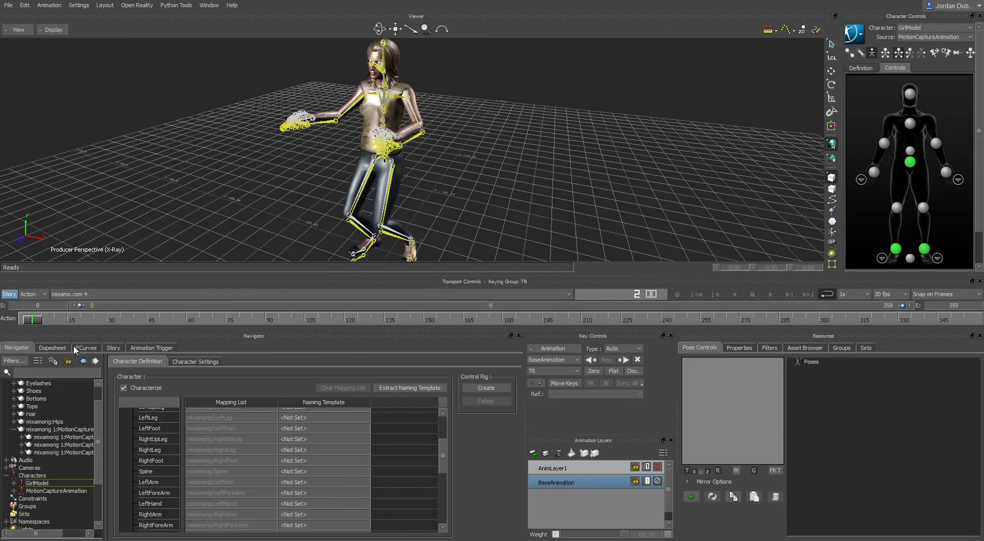
pyautogui.click(770, 294)
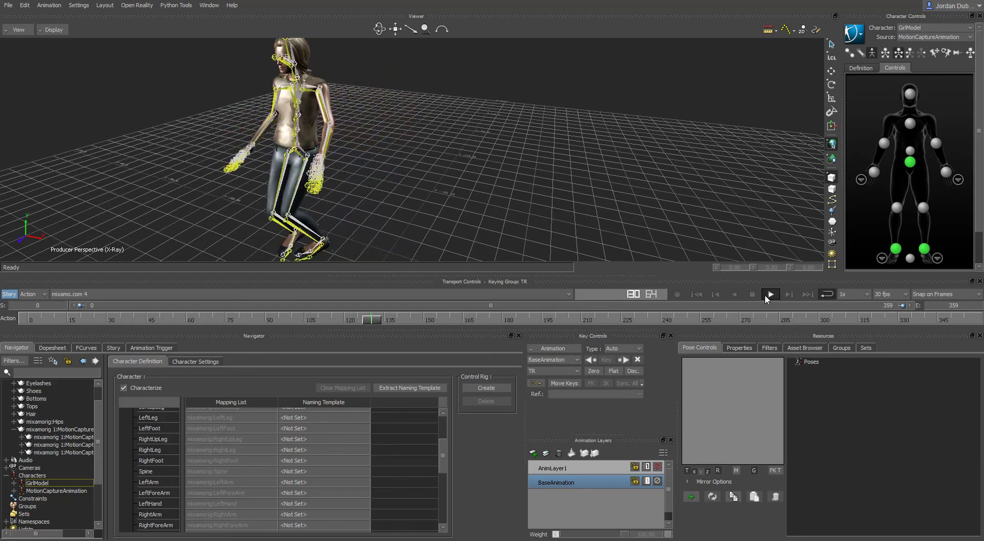
pyautogui.click(767, 294)
pyautogui.click(93, 295)
pyautogui.click(73, 351)
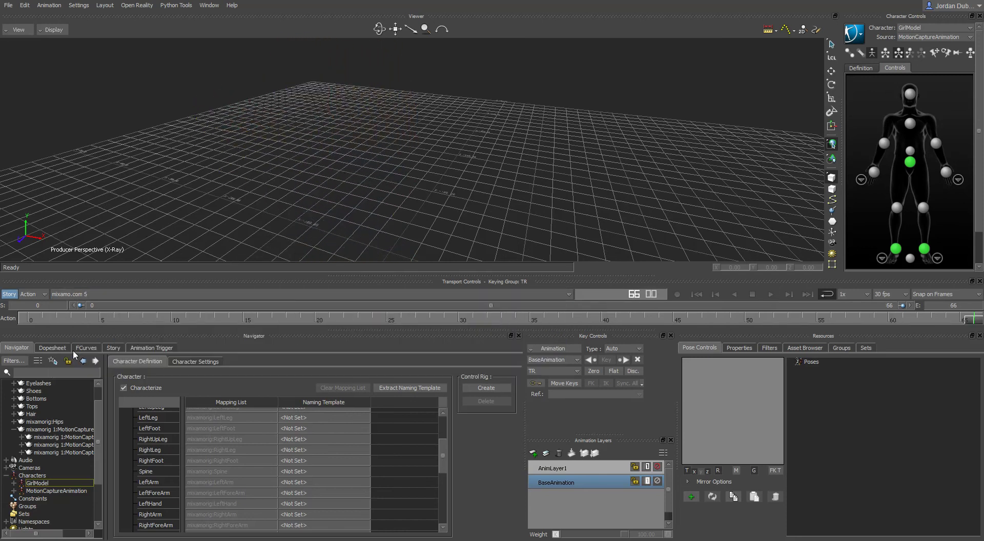
pyautogui.click(770, 294)
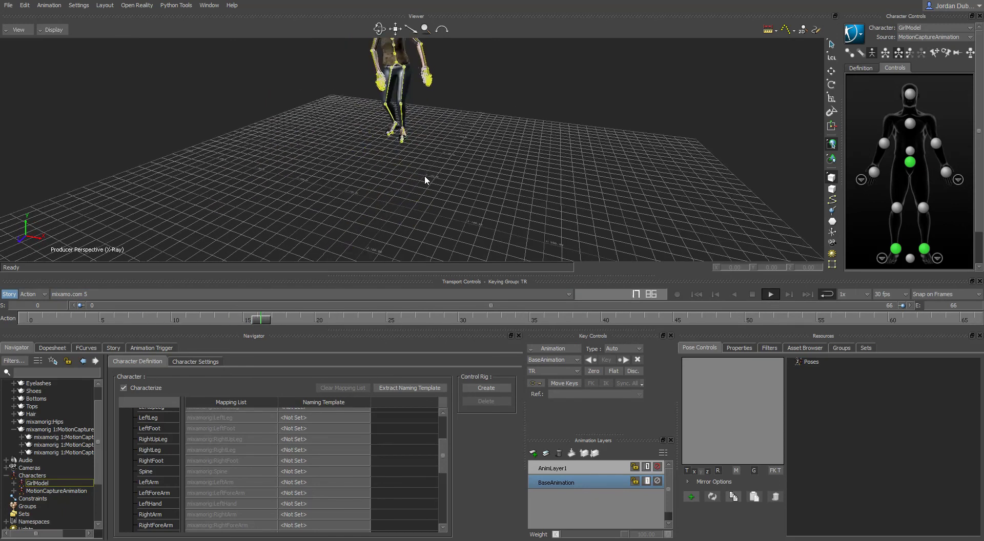
pyautogui.press('space')
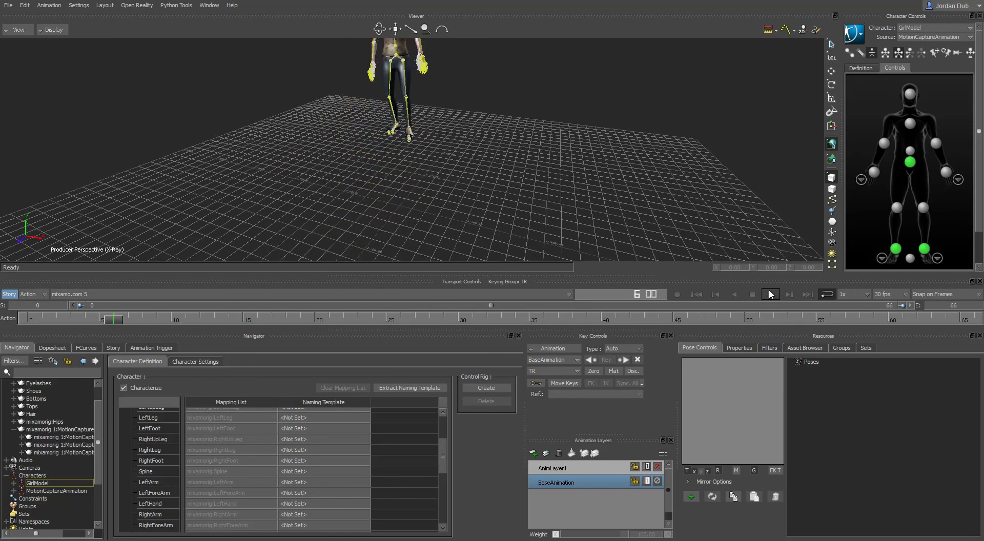
# Step: Switch to mixamo.com 6, play it, and stop playback
pyautogui.click(108, 296)
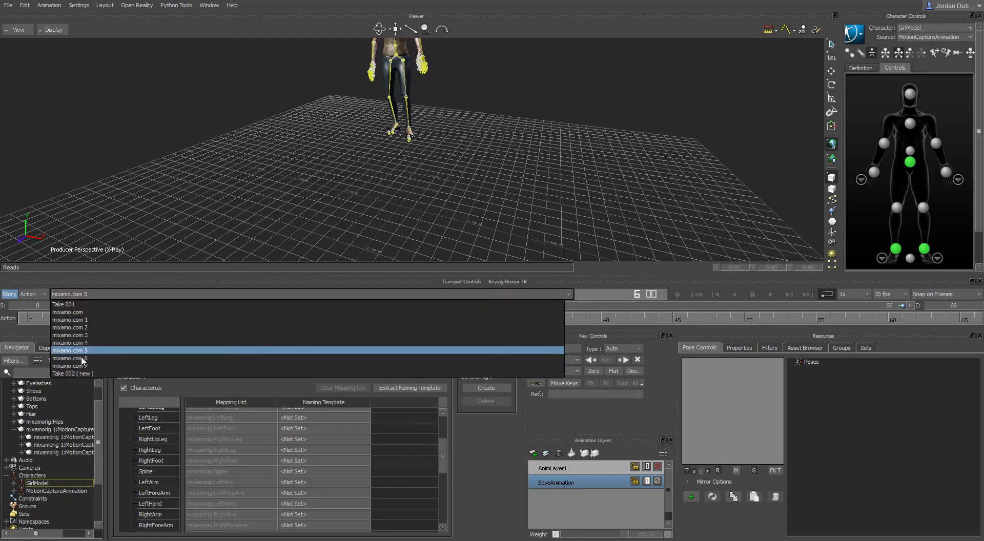
pyautogui.click(90, 356)
pyautogui.click(764, 295)
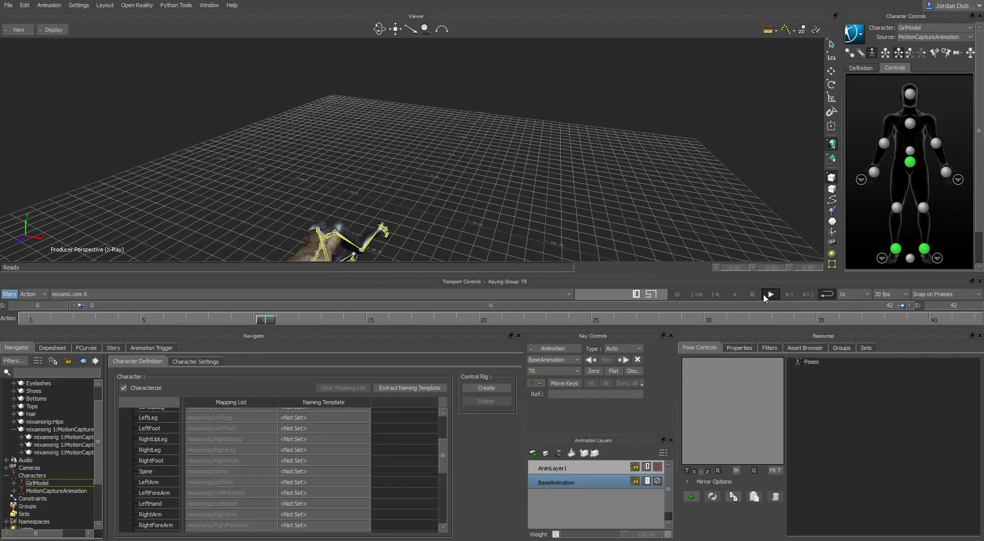
pyautogui.click(764, 293)
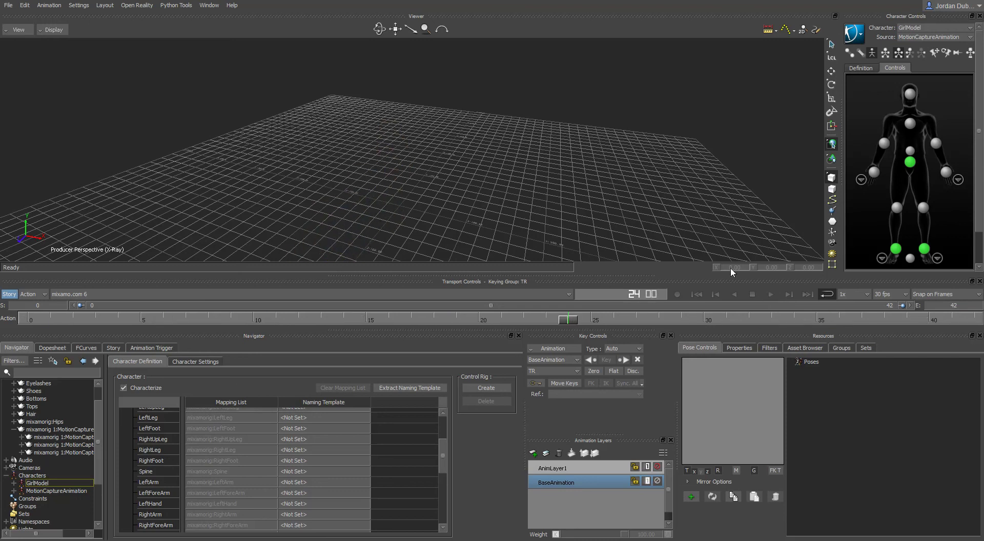
# Step: Zoom the viewer out and replay mixamo.com 6, then return to the mixamo.com 1 take
pyautogui.scroll(-2, 397, 175)
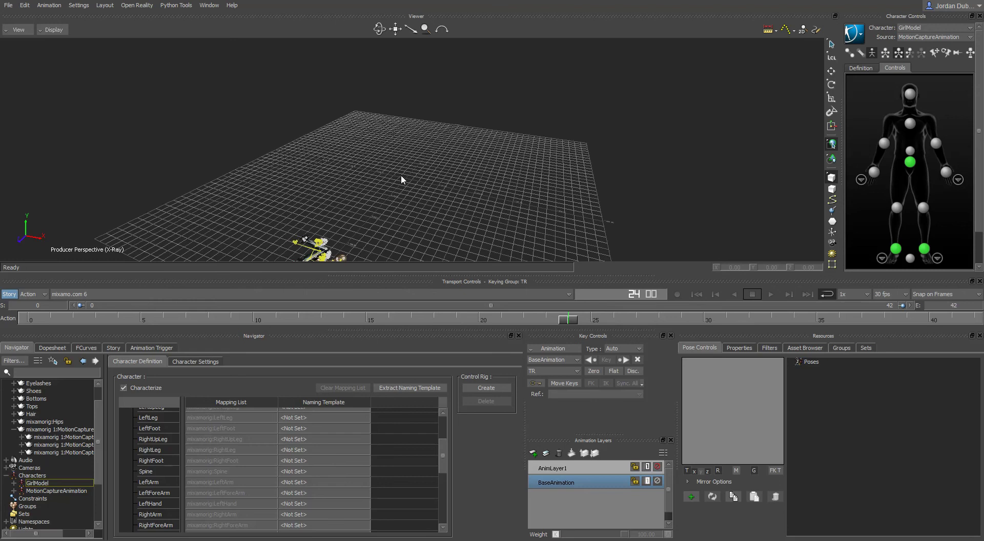
pyautogui.scroll(-1, 399, 171)
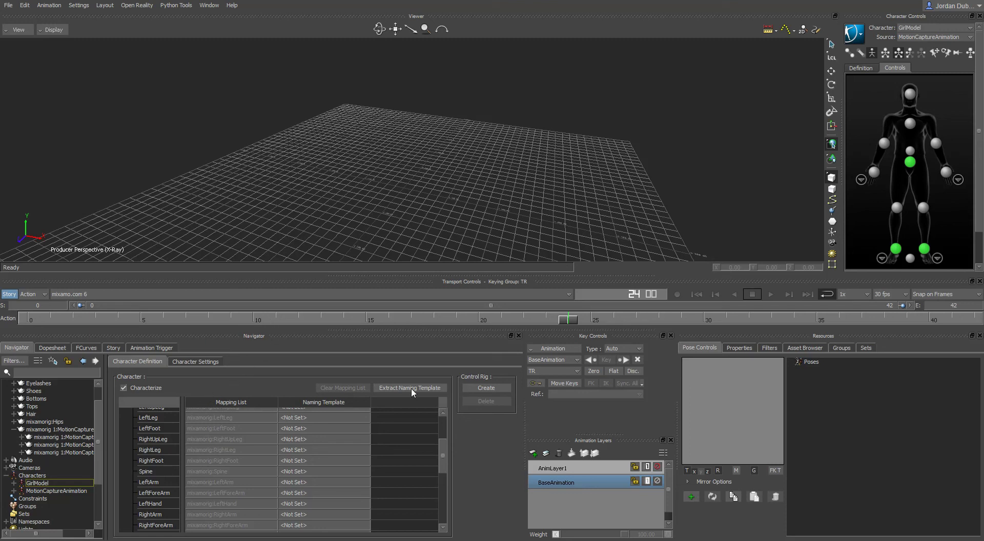
pyautogui.click(770, 294)
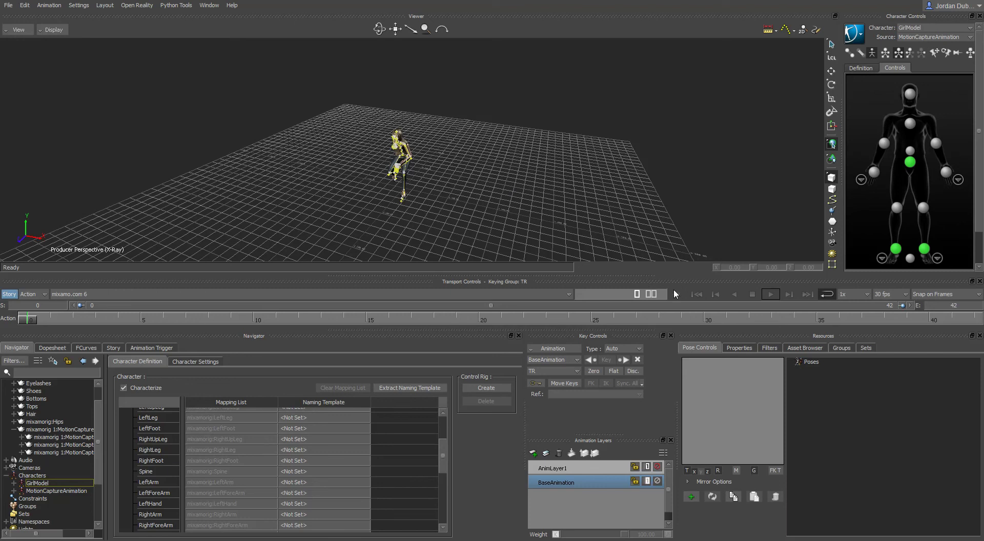
pyautogui.click(769, 295)
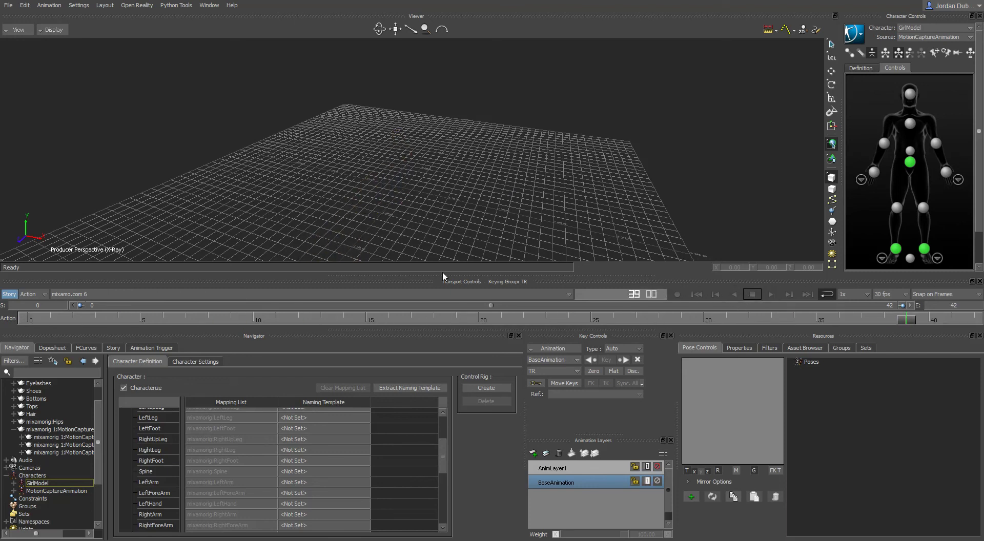
pyautogui.click(67, 294)
# Step: Make mixamo.com 1 the current take and select the MotionCaptureAnimation character
pyautogui.click(77, 322)
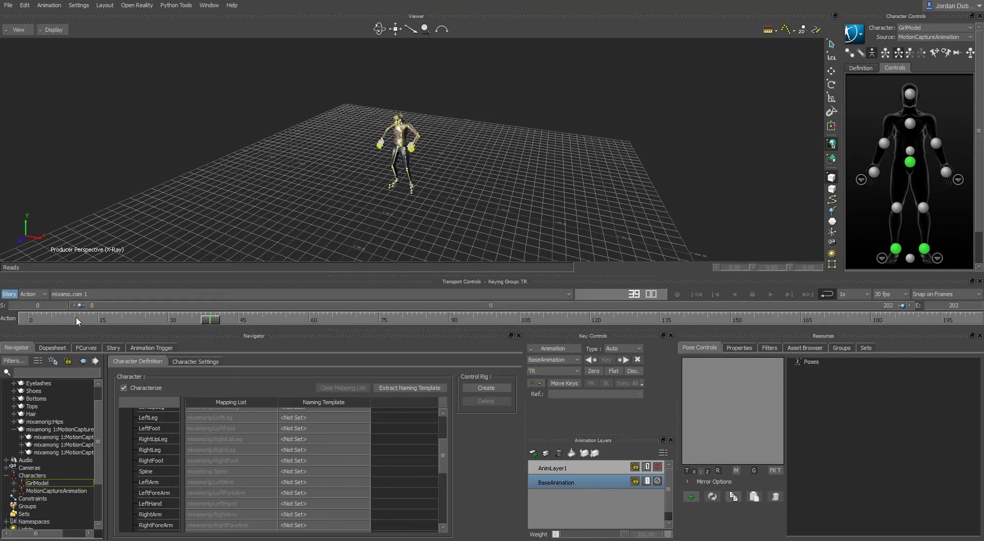
pyautogui.scroll(-3, 15, 467)
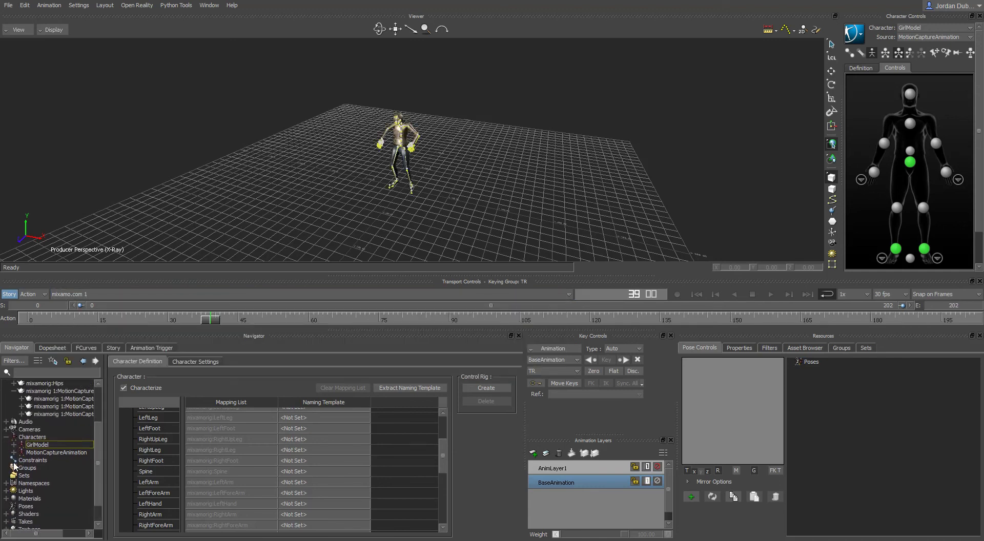
pyautogui.scroll(1, 14, 467)
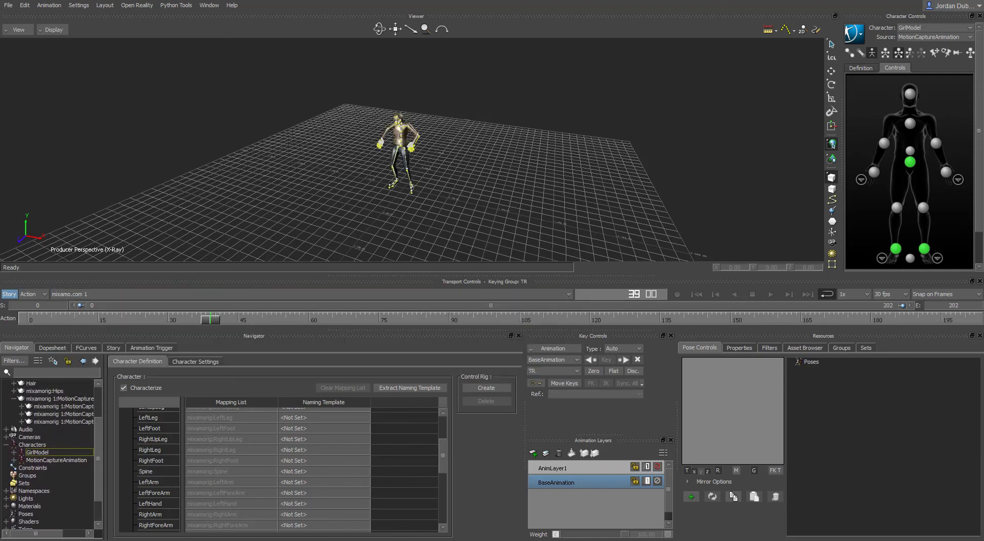
pyautogui.scroll(-3, 48, 462)
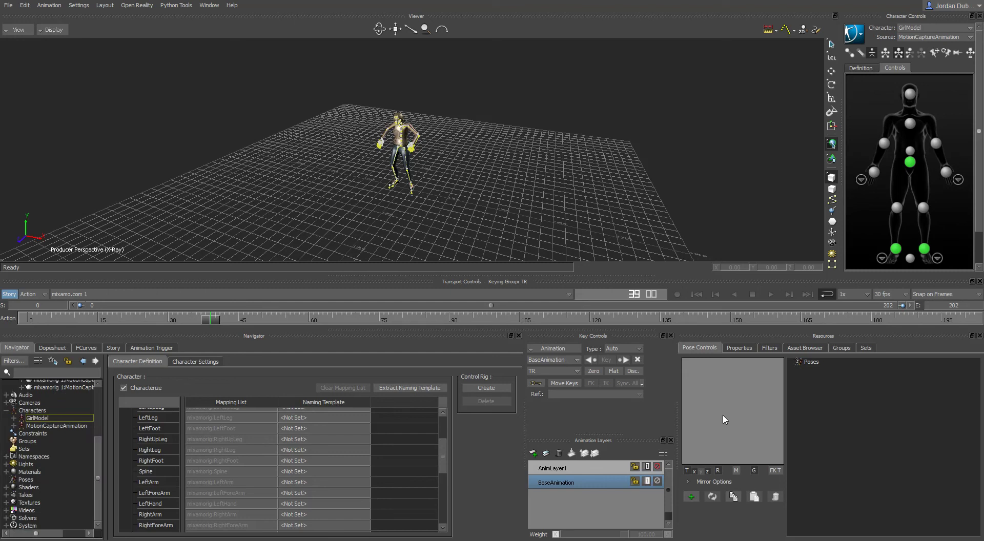
pyautogui.click(57, 426)
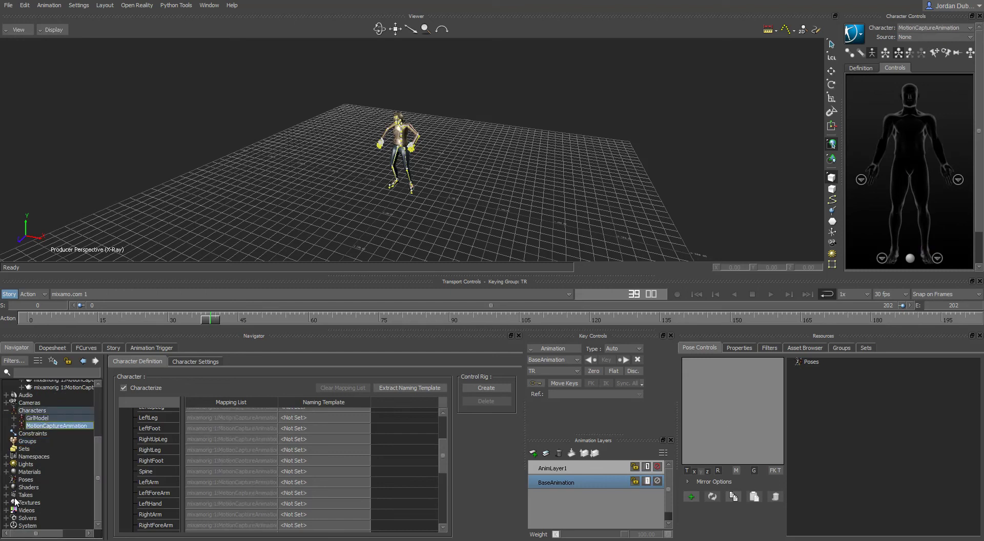
pyautogui.scroll(4, 77, 461)
pyautogui.scroll(-4, 52, 477)
# Step: Expand the Navigator's Takes list, select the mixamo.com take, and return to the first frame
pyautogui.click(6, 495)
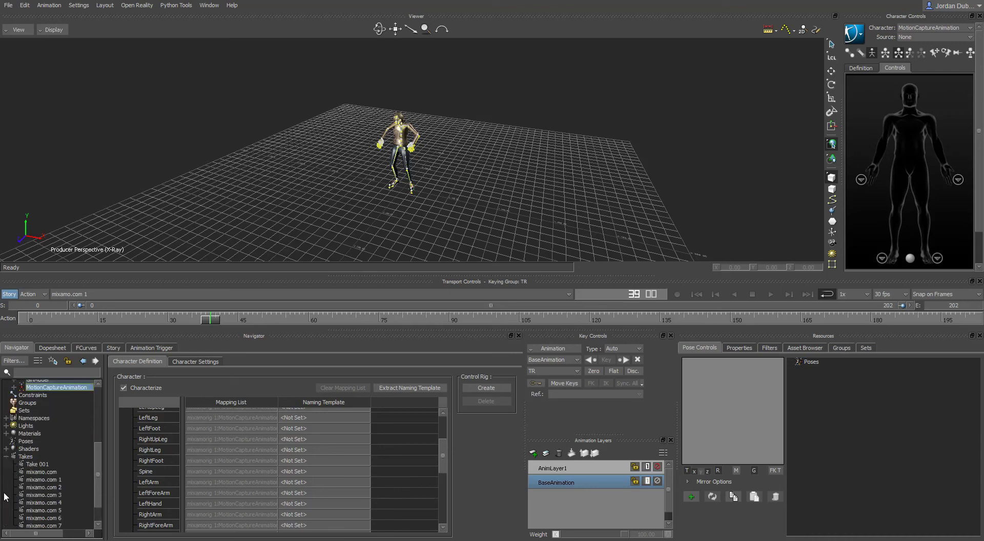
pyautogui.scroll(-3, 30, 497)
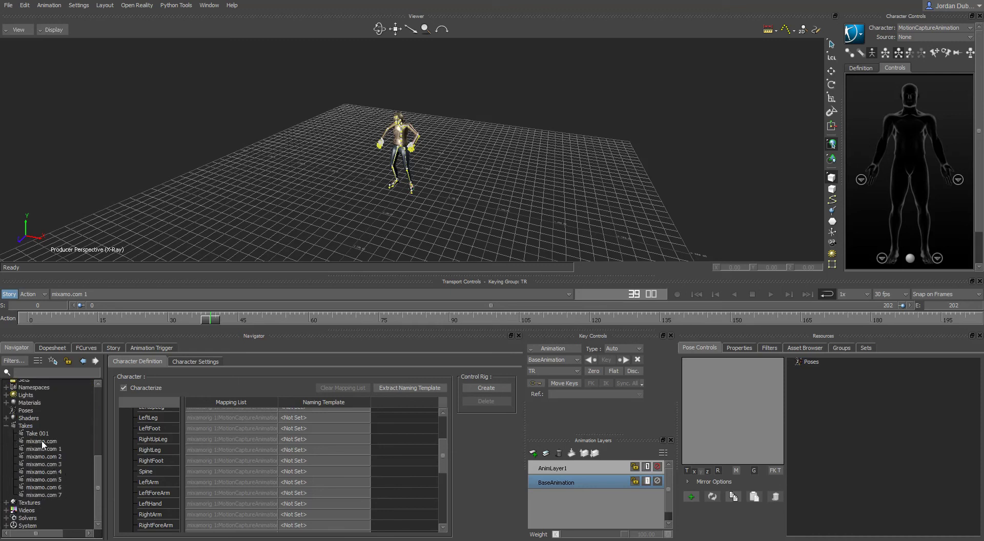
pyautogui.click(56, 442)
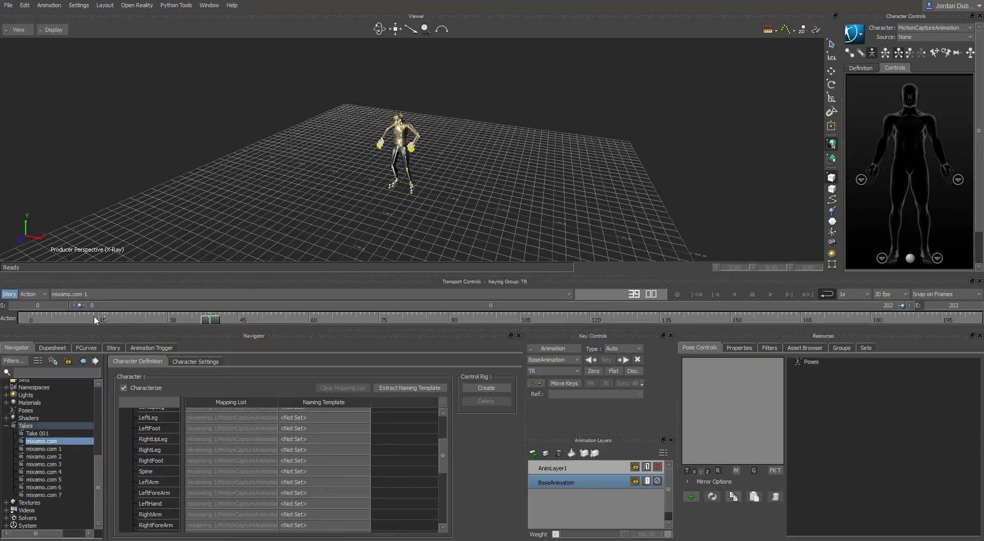
pyautogui.click(528, 317)
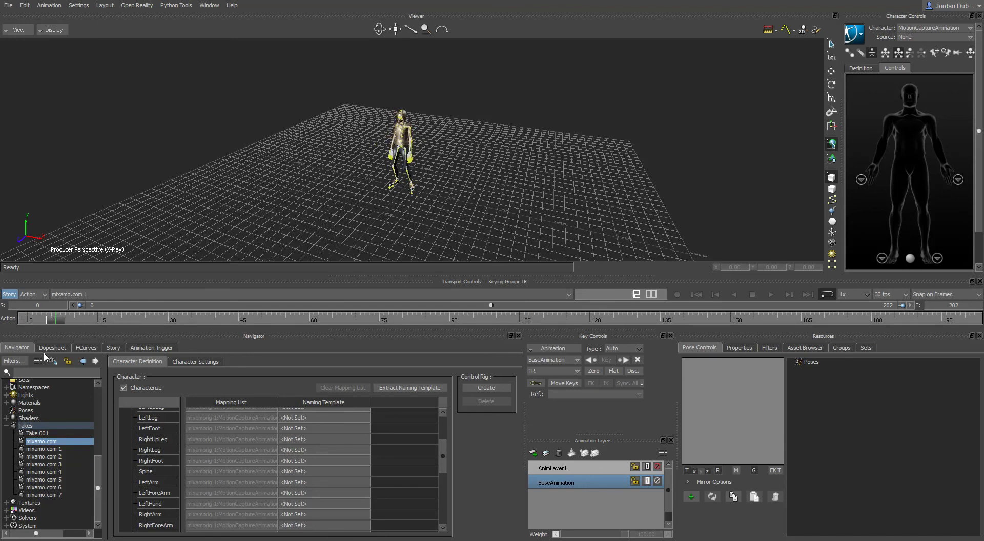
pyautogui.press('Home')
# Step: Rename the mixamo.com take to 'Defeated' and check it in the take list
pyautogui.rightClick(48, 443)
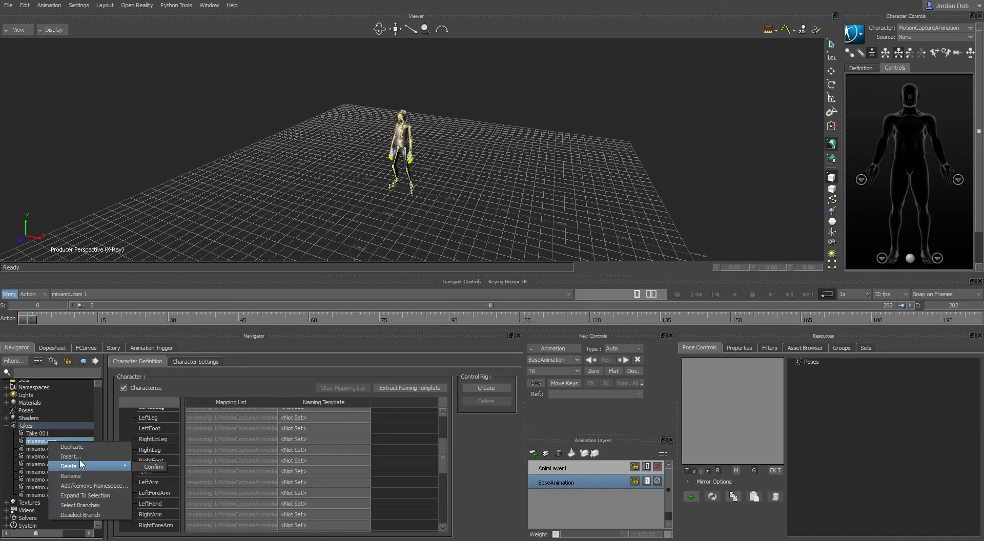
pyautogui.click(79, 476)
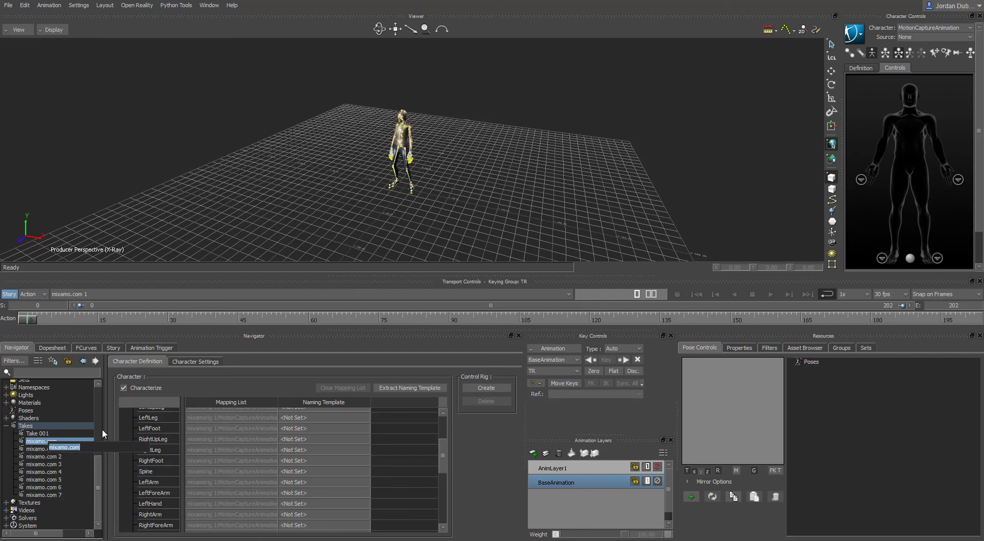
pyautogui.write('Defeated')
pyautogui.press('Return')
pyautogui.click(108, 292)
pyautogui.click(109, 290)
# Step: Rename the mixamo.com 1 take by entering 'Defeated', giving it the name Defeated 1
pyautogui.click(109, 290)
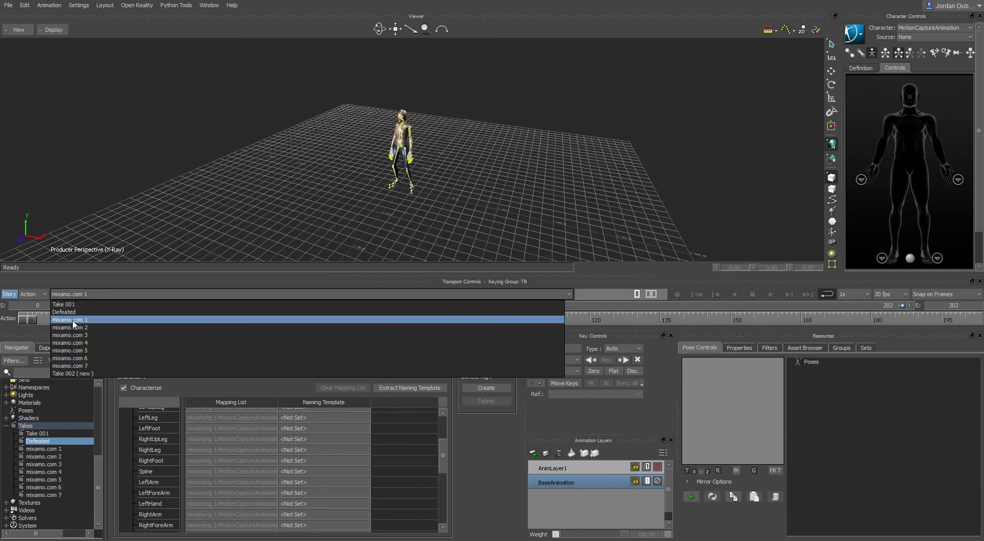
pyautogui.click(53, 450)
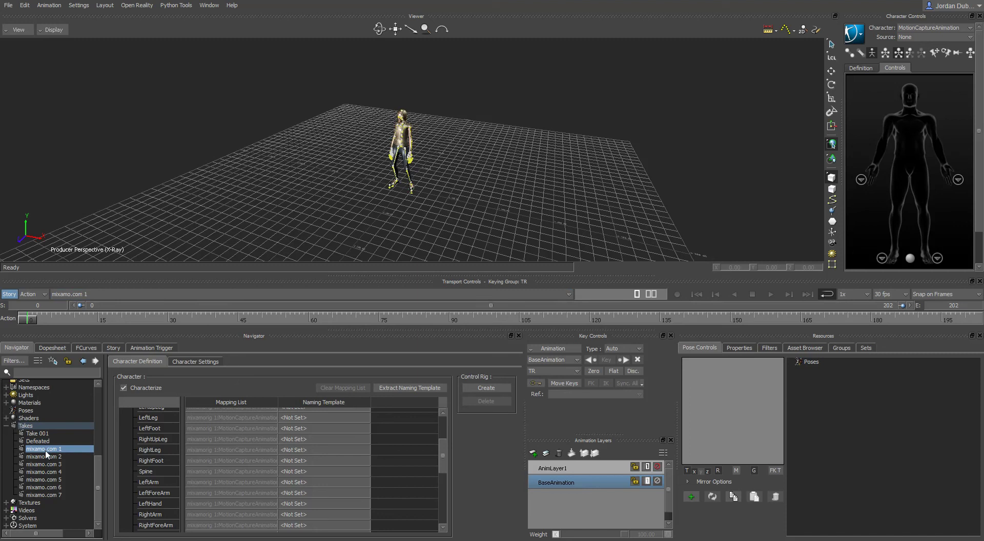
pyautogui.rightClick(46, 451)
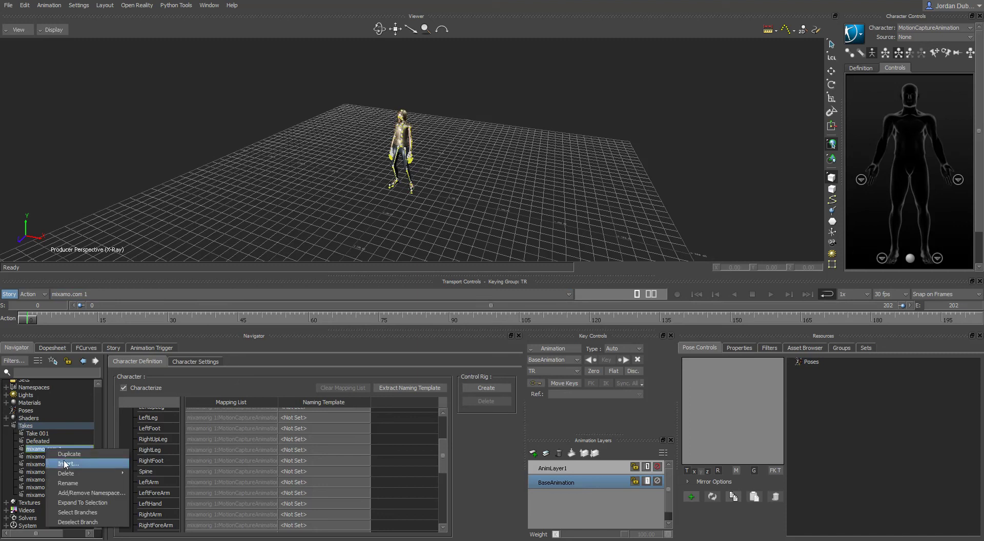
pyautogui.click(64, 484)
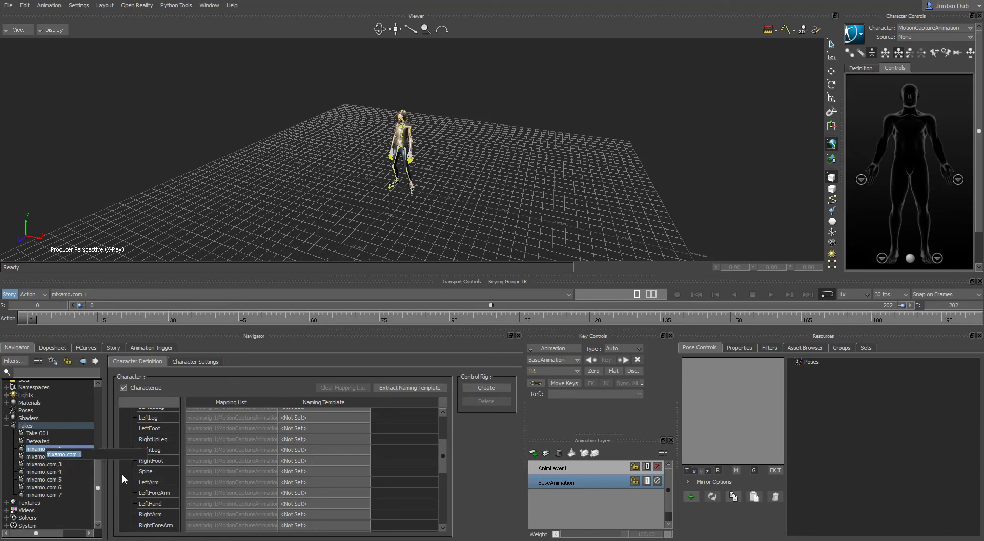
pyautogui.write('Defeated')
pyautogui.press('Return')
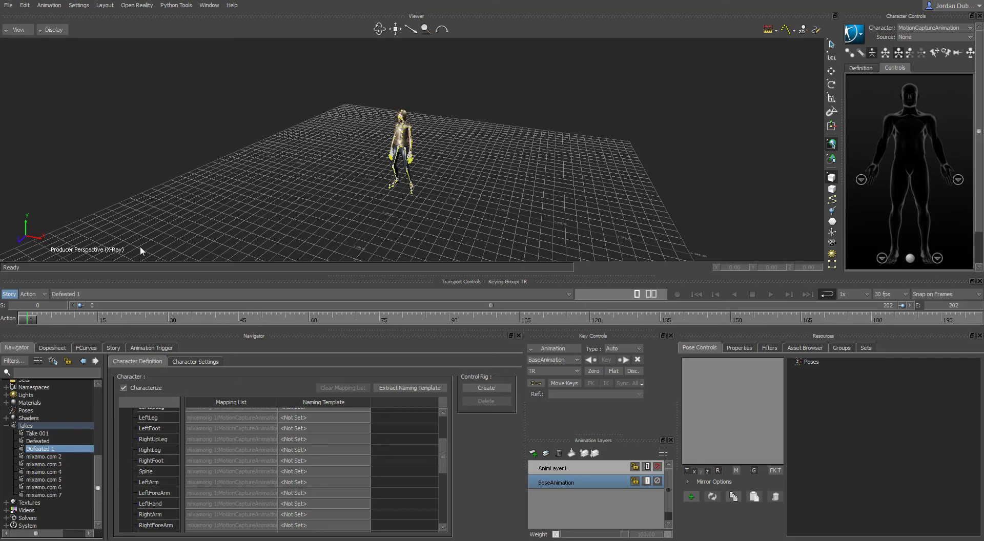
# Step: Confirm in the take dropdown that Defeated 1 is still the current take
pyautogui.click(122, 296)
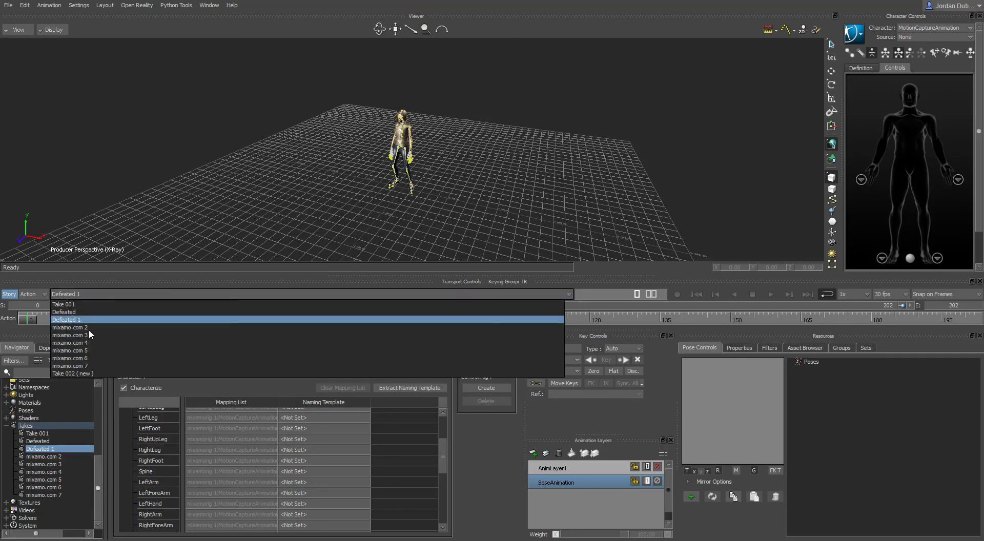
pyautogui.click(91, 293)
pyautogui.click(91, 293)
pyautogui.click(207, 267)
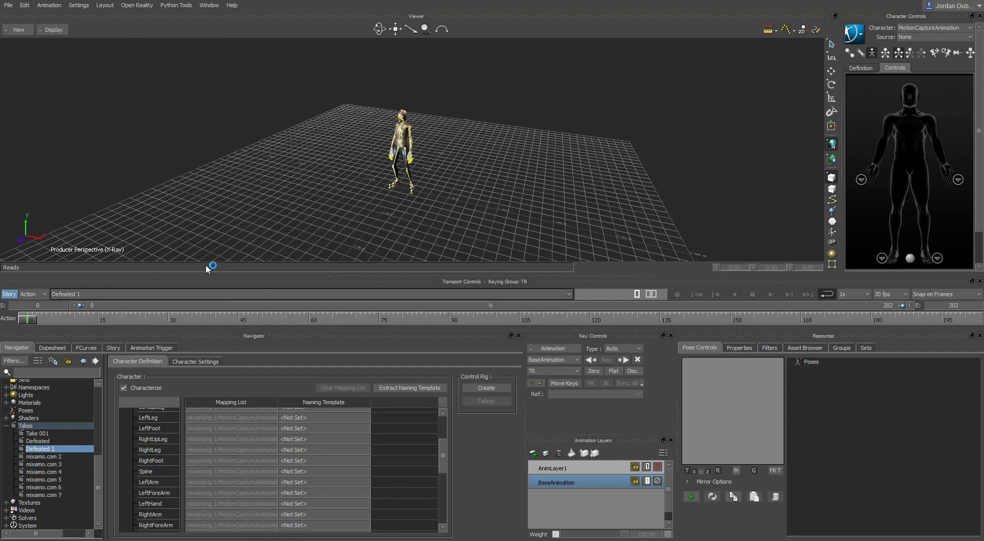